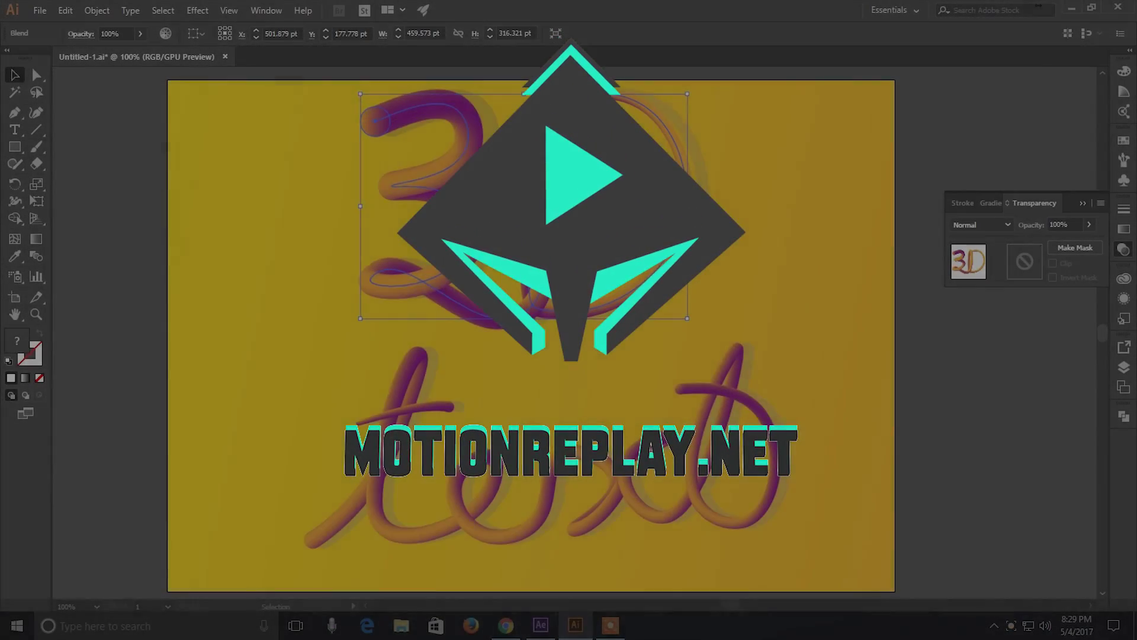
- Nudge an anchor on the D of the old 3D lettering and select its path
{"action": "key", "text": "a"}
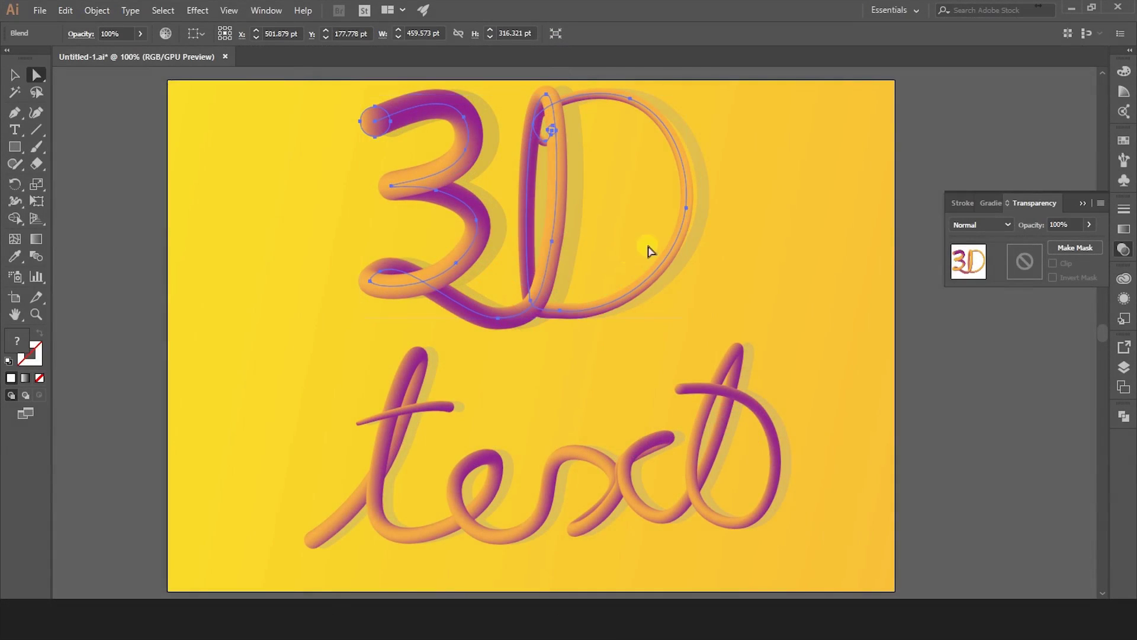
{"action": "mouse_move", "coordinate": [691, 214]}
{"action": "left_mouse_down"}
{"action": "mouse_move", "coordinate": [680, 216]}
{"action": "mouse_move", "coordinate": [701, 134]}
{"action": "left_mouse_up"}
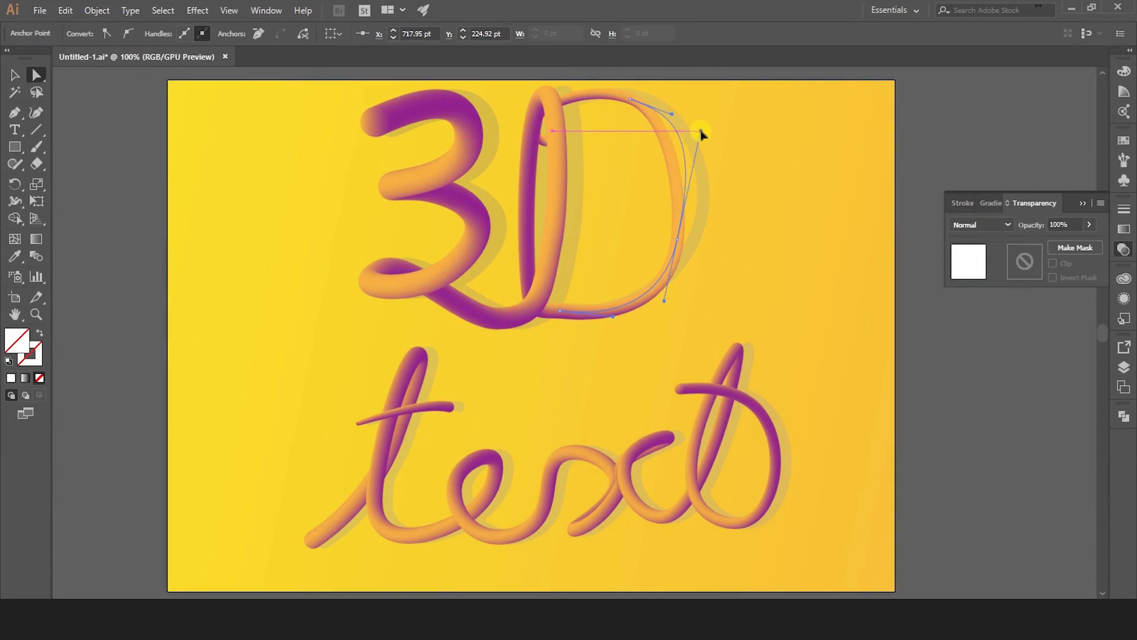
{"action": "left_click", "coordinate": [702, 233]}
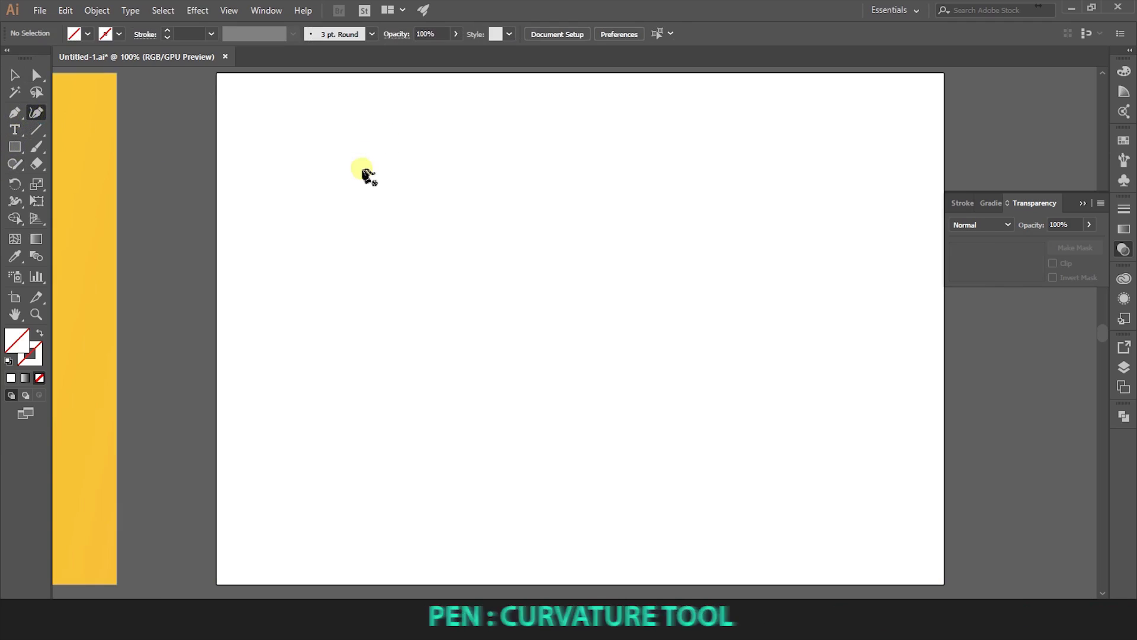
- Trace the cursive H with its looped crossbar using the Curvature Tool
{"action": "left_click", "coordinate": [360, 196]}
{"action": "left_click", "coordinate": [385, 157]}
{"action": "left_click", "coordinate": [432, 307]}
{"action": "left_click", "coordinate": [408, 438]}
{"action": "left_click", "coordinate": [363, 361]}
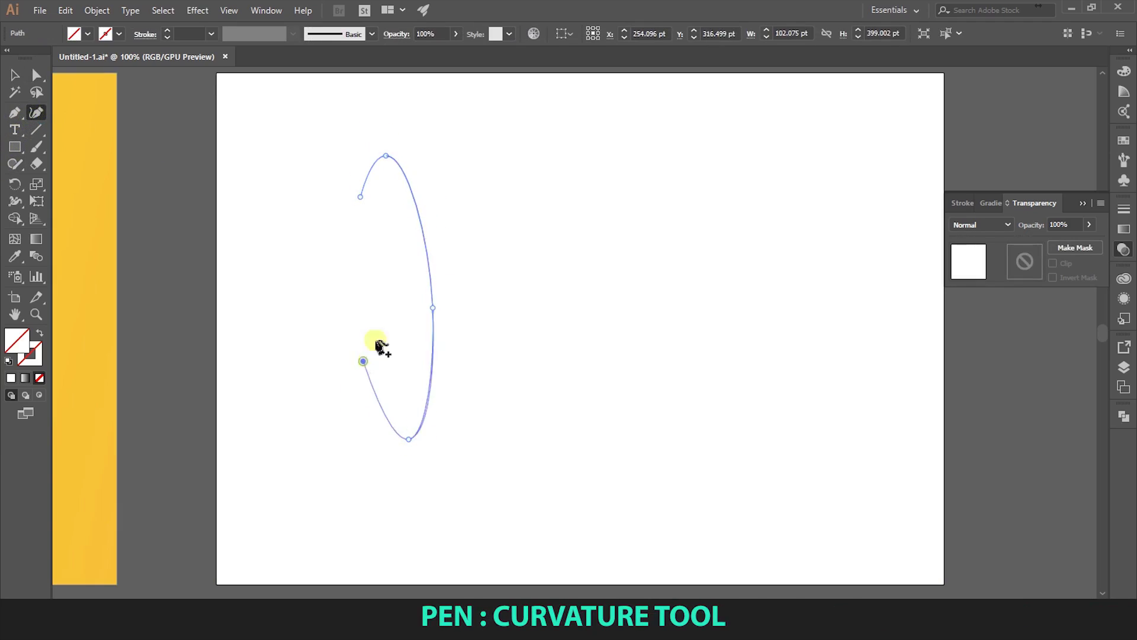
{"action": "left_click", "coordinate": [417, 306]}
{"action": "left_click", "coordinate": [535, 299]}
{"action": "left_click", "coordinate": [567, 170]}
{"action": "left_click", "coordinate": [540, 349]}
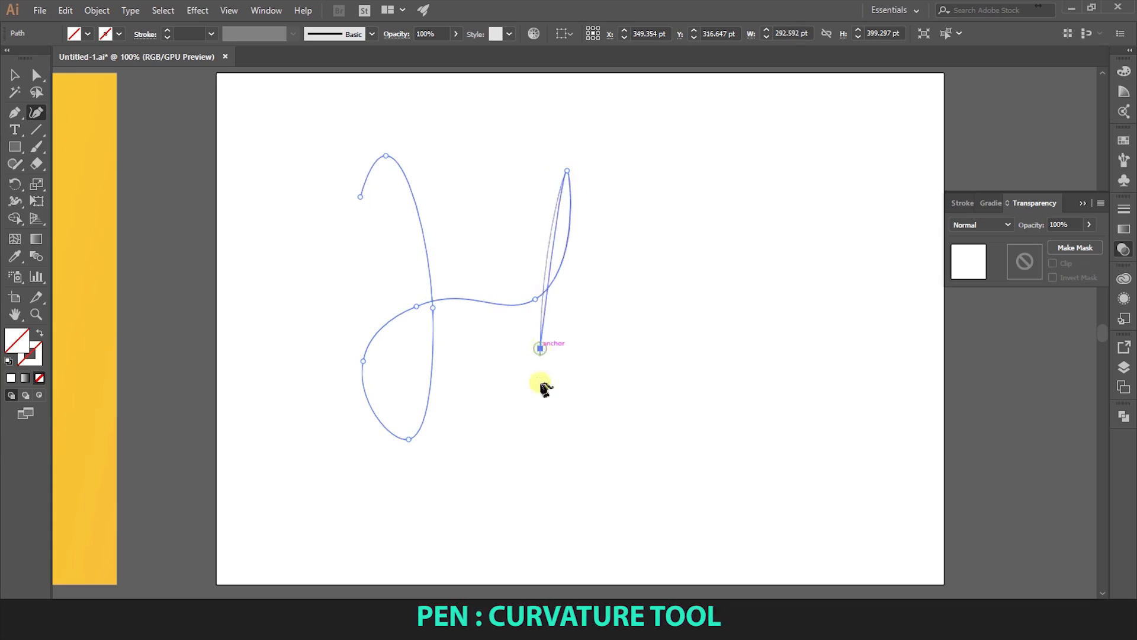
{"action": "left_click", "coordinate": [547, 427]}
- Continue the path through the looped cursive e
{"action": "left_click", "coordinate": [666, 385]}
{"action": "left_click", "coordinate": [702, 346]}
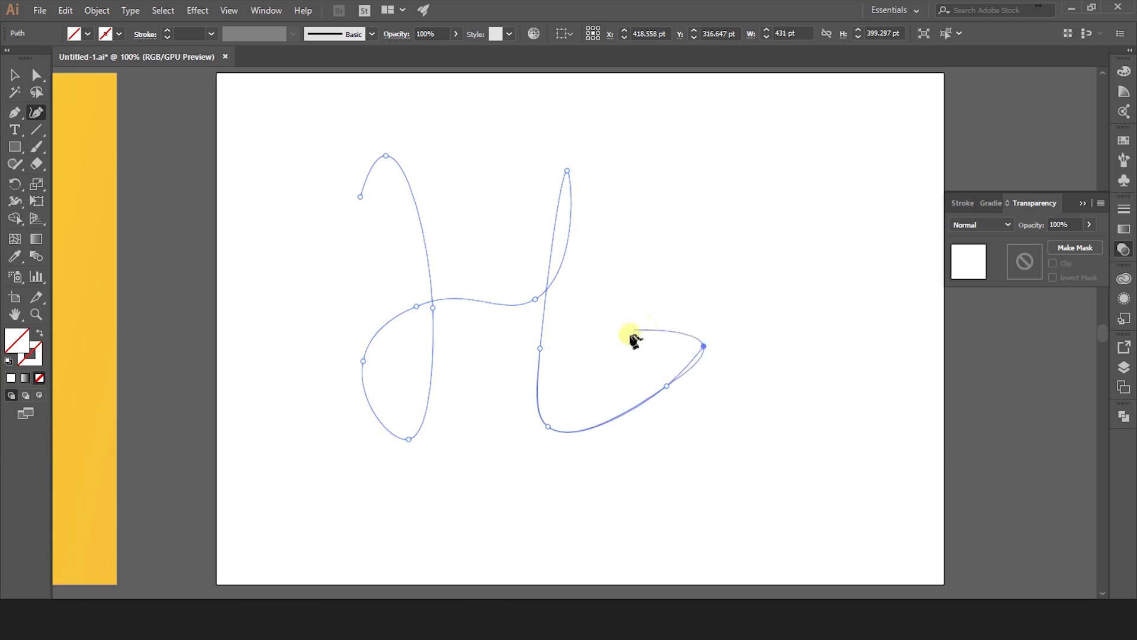
{"action": "left_click", "coordinate": [625, 337]}
{"action": "left_click", "coordinate": [617, 388]}
{"action": "left_click", "coordinate": [706, 427]}
{"action": "left_click", "coordinate": [768, 346]}
- Finish the y with a long swash under the word, then delete the path
{"action": "left_click", "coordinate": [768, 318]}
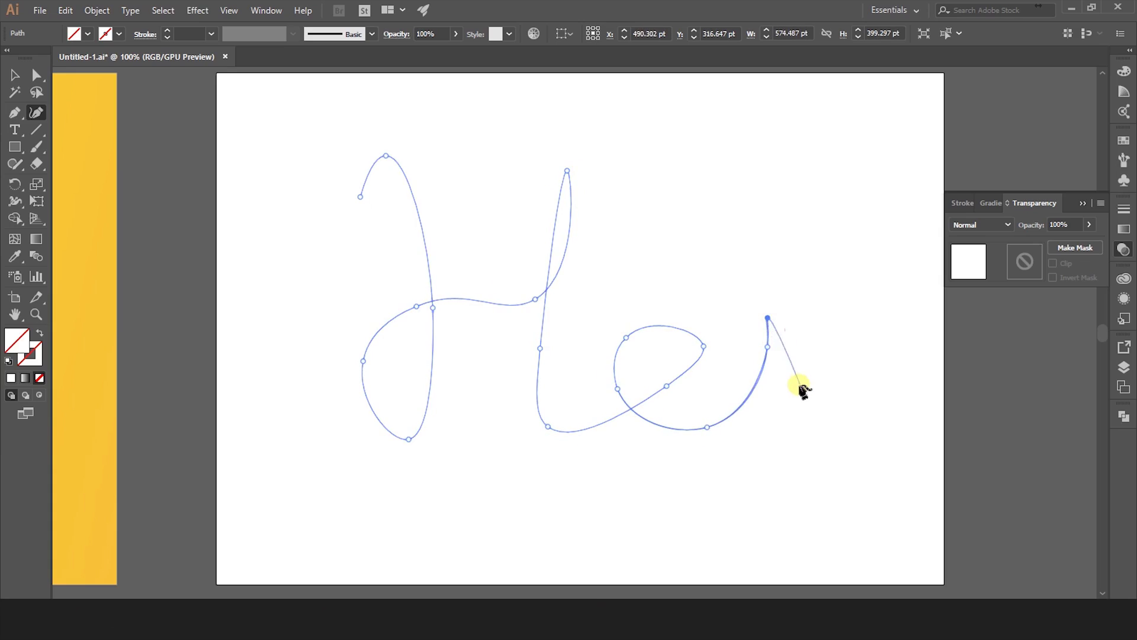
{"action": "left_click", "coordinate": [782, 385]}
{"action": "left_click", "coordinate": [839, 389]}
{"action": "left_click", "coordinate": [866, 314]}
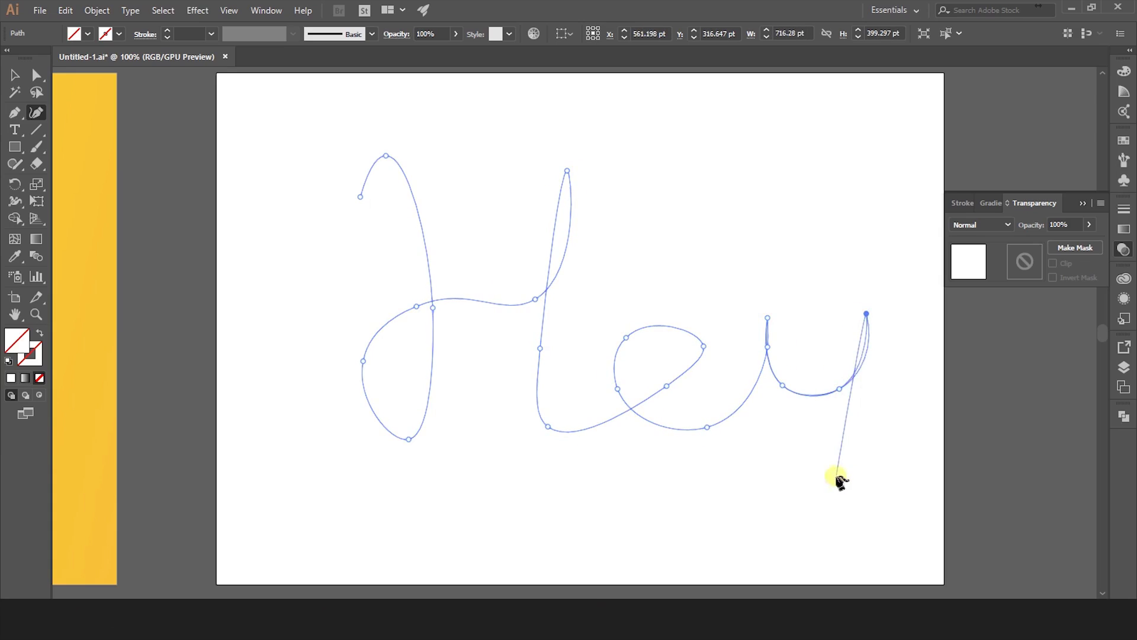
{"action": "left_click", "coordinate": [834, 471]}
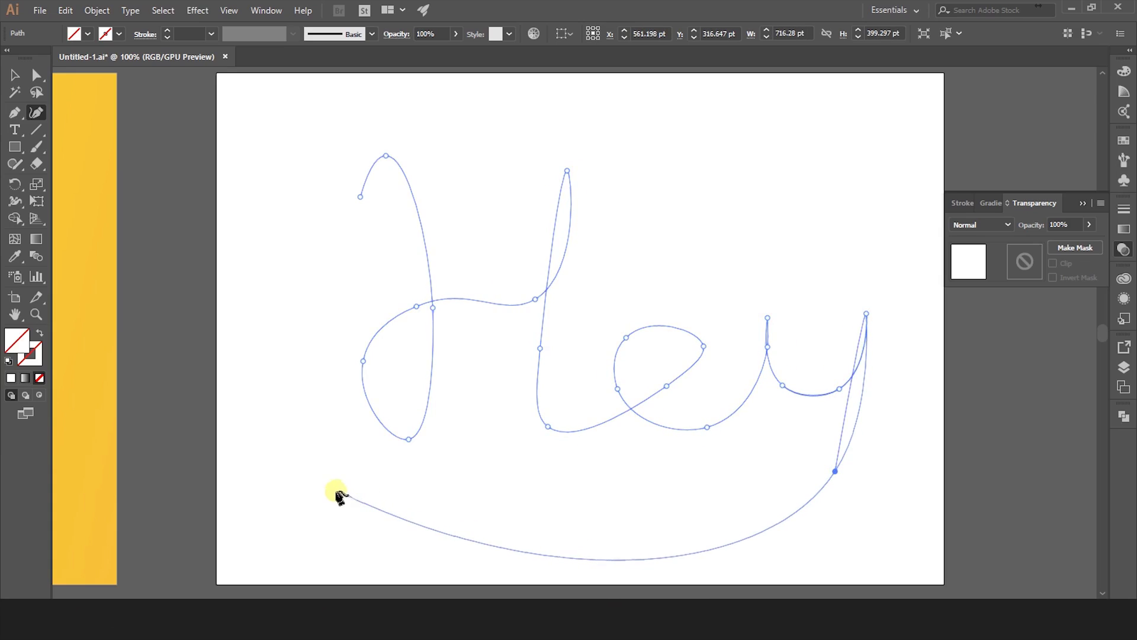
{"action": "left_click", "coordinate": [318, 483]}
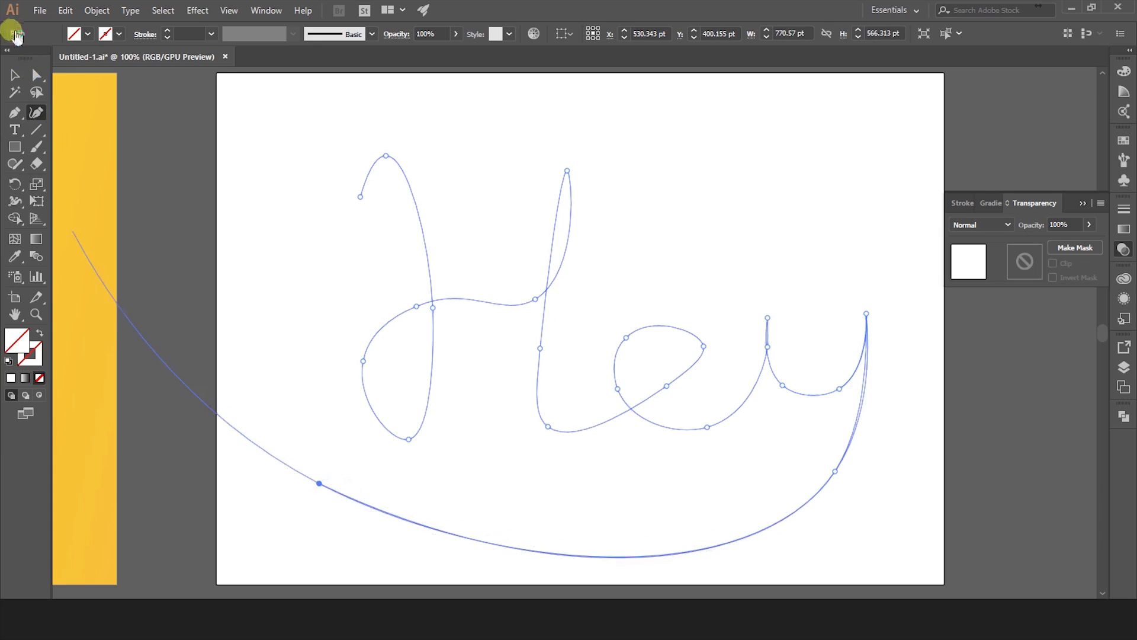
{"action": "left_click", "coordinate": [14, 77]}
{"action": "key", "text": "Delete"}
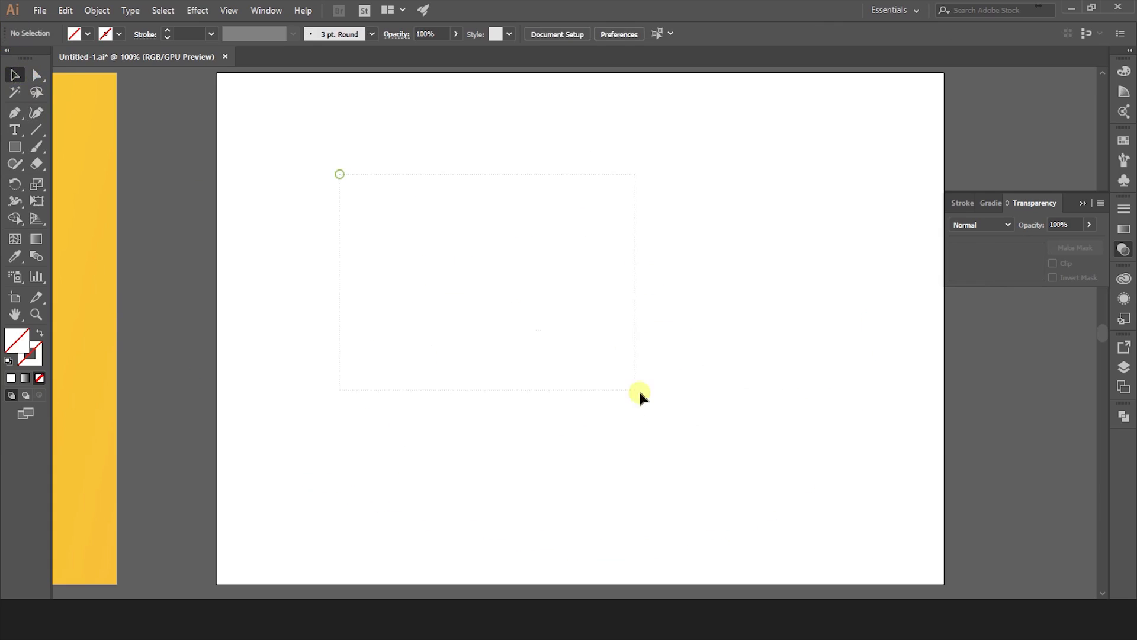
- Restore the deleted Hey path and give it a #303030 dark grey stroke
{"action": "key", "text": "ctrl+z"}
{"action": "double_click", "coordinate": [26, 365]}
{"action": "left_click_drag", "start_coordinate": [532, 453], "coordinate": [504, 513]}
{"action": "left_click", "coordinate": [844, 377]}
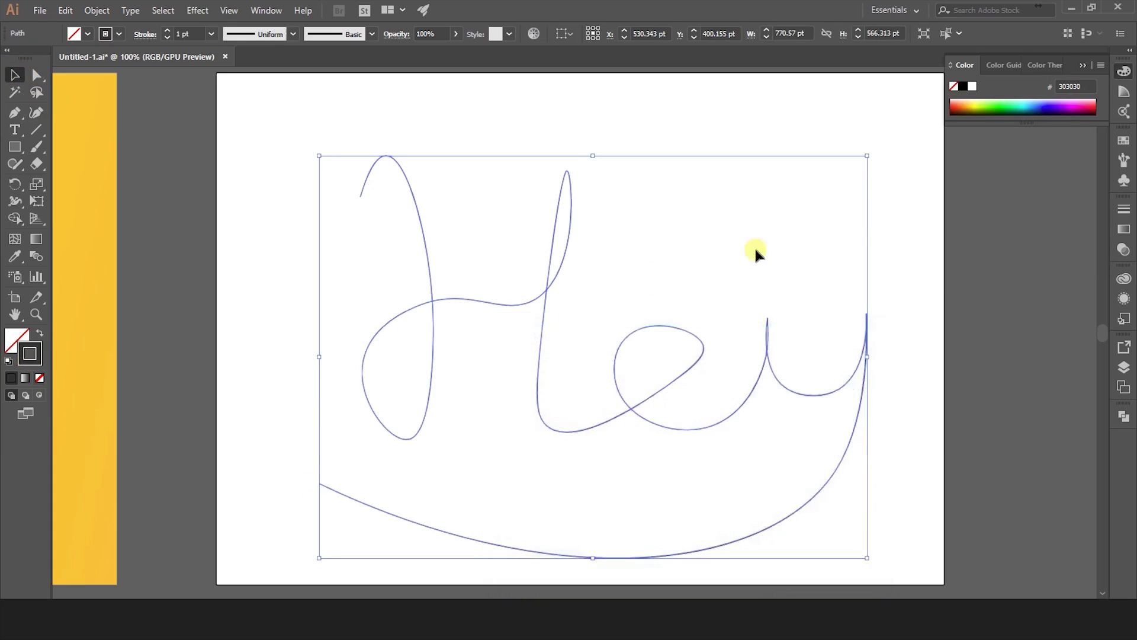
{"action": "left_click", "coordinate": [754, 246]}
{"action": "left_click_drag", "start_coordinate": [738, 322], "coordinate": [722, 322]}
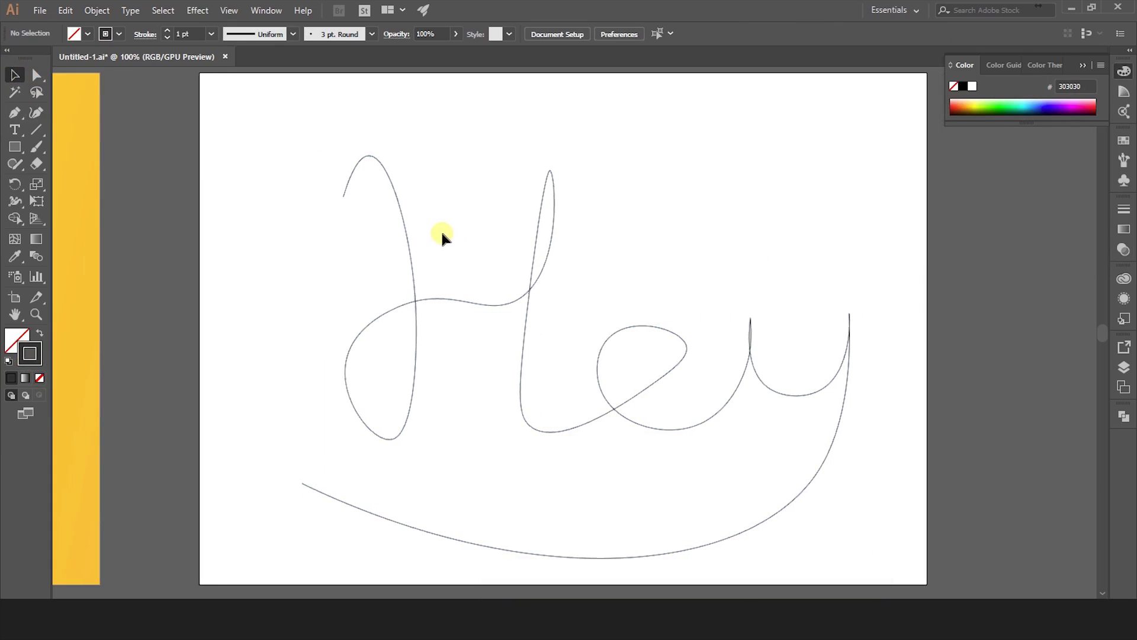
- Draw a small circle above Hey and swap fill and stroke so it's filled dark grey
{"action": "left_click", "coordinate": [17, 148]}
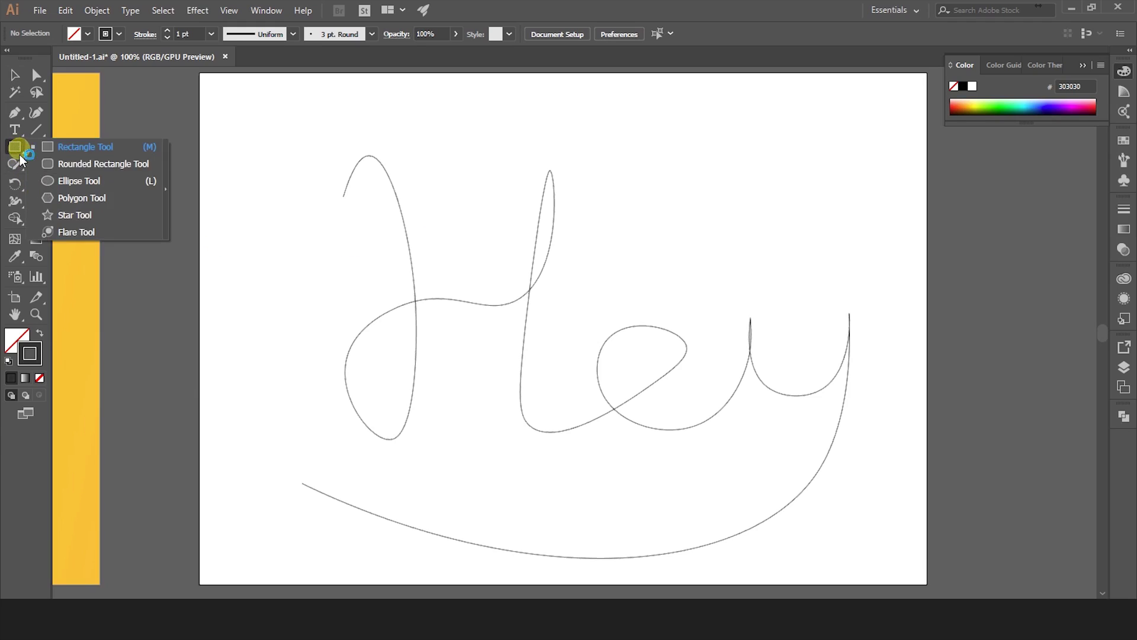
{"action": "left_click", "coordinate": [53, 180]}
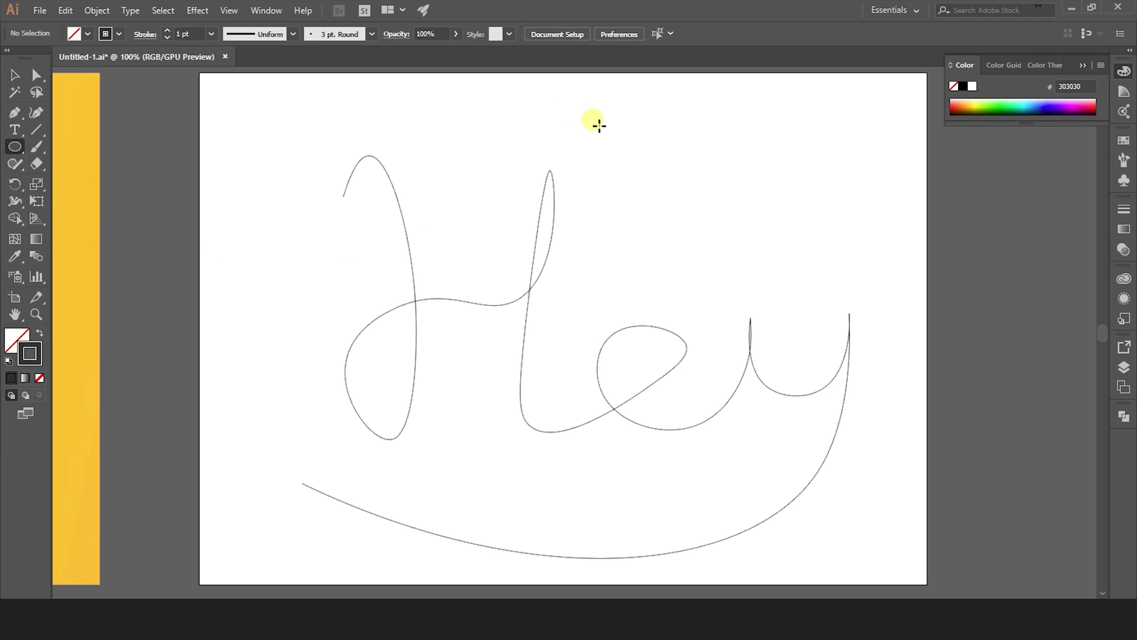
{"action": "left_click_drag", "start_coordinate": [594, 121], "coordinate": [612, 140]}
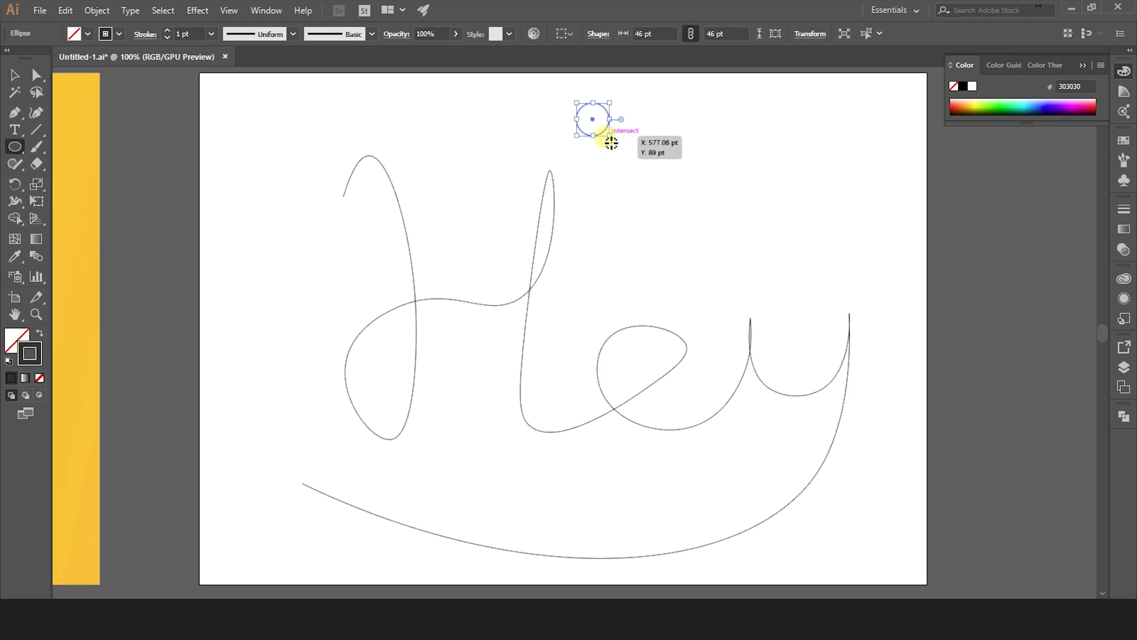
{"action": "left_click", "coordinate": [38, 330]}
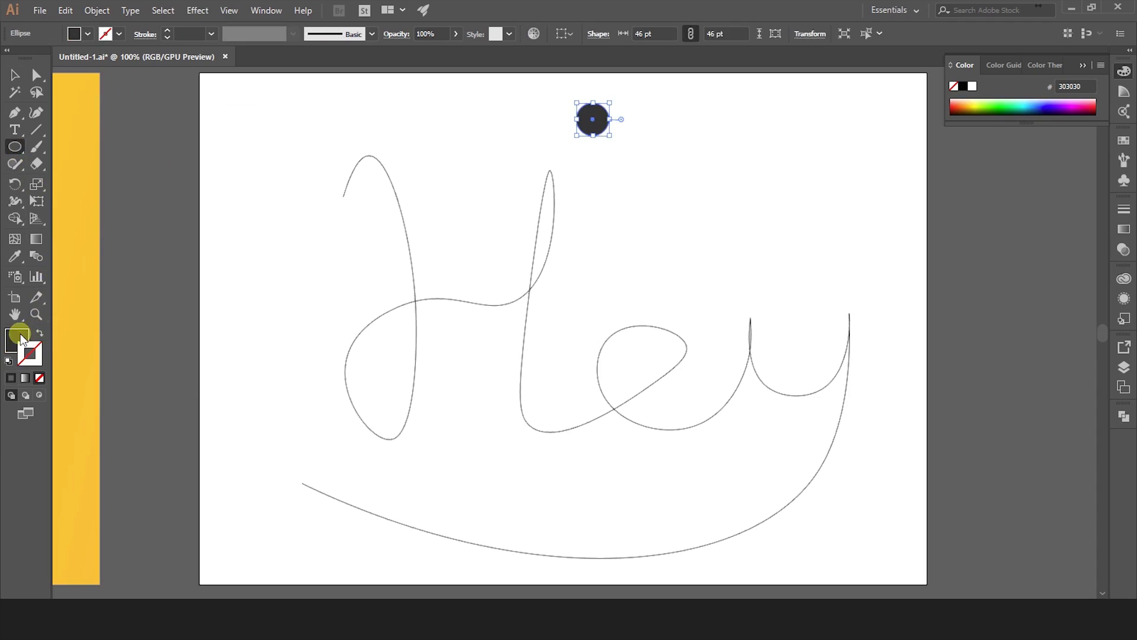
- Apply a default gradient to the circle and make its left stop cyan
{"action": "left_click", "coordinate": [26, 382]}
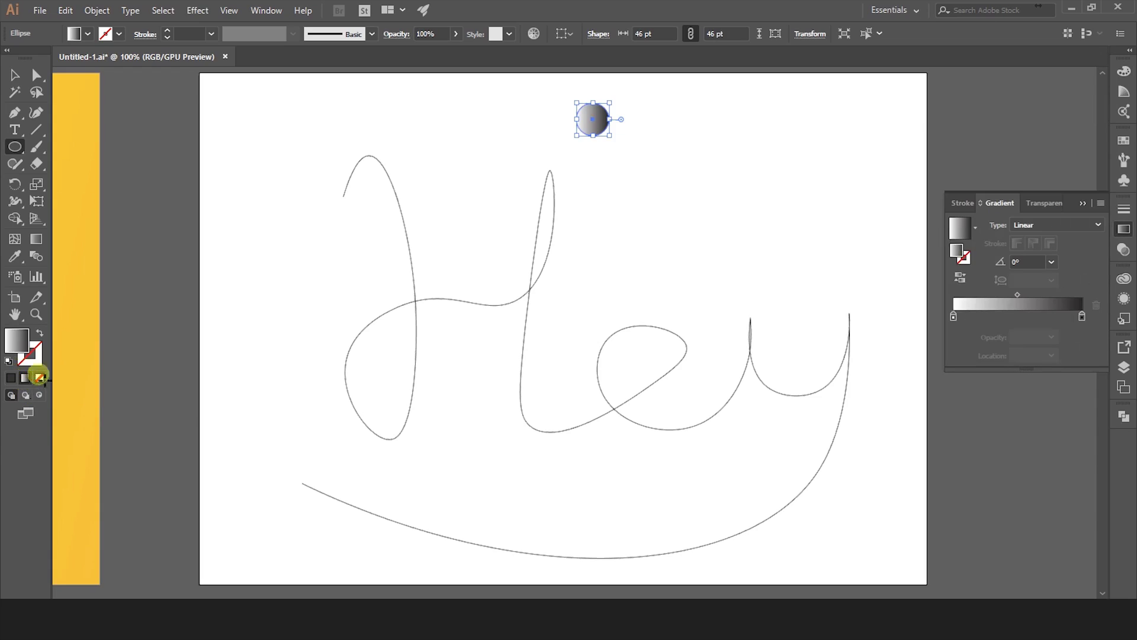
{"action": "double_click", "coordinate": [954, 317]}
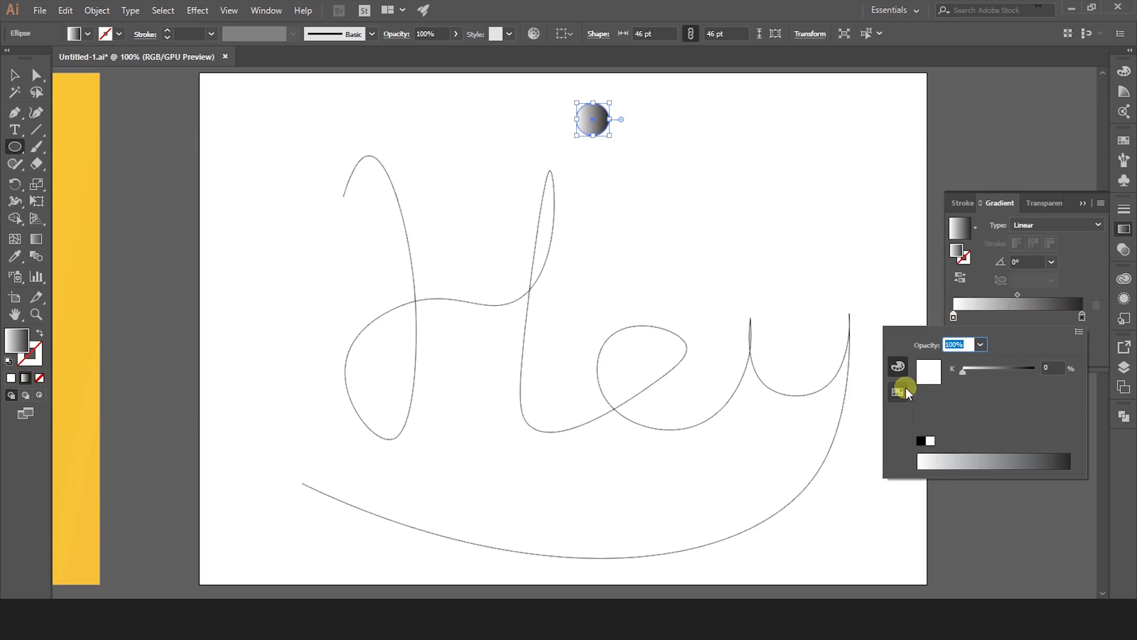
{"action": "left_click", "coordinate": [898, 392]}
{"action": "left_click", "coordinate": [969, 361]}
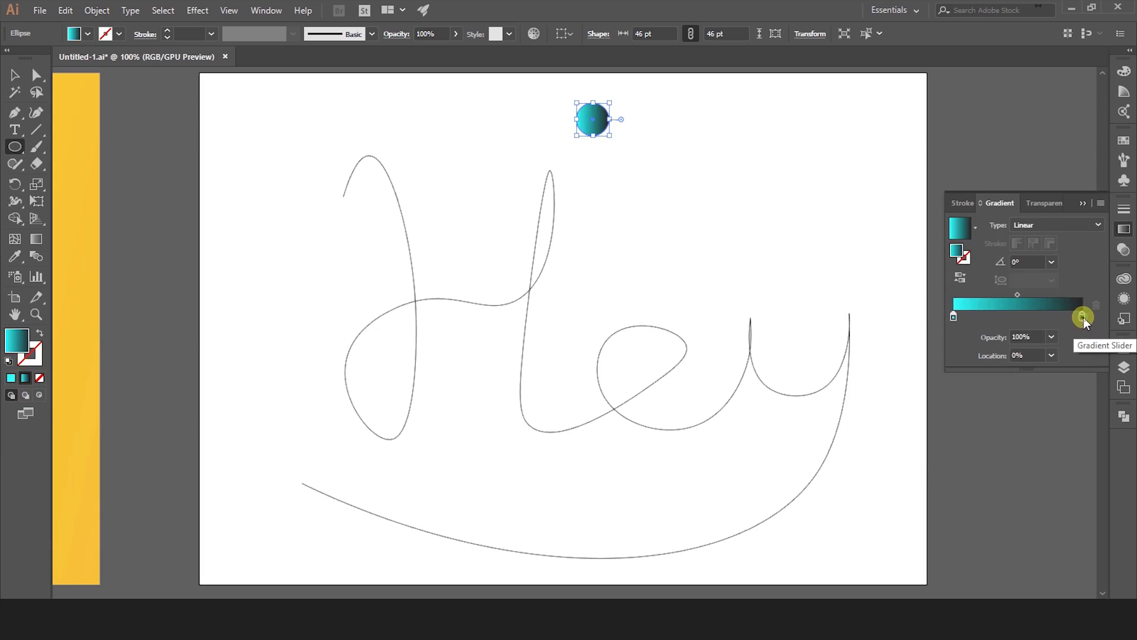
- Make the right gradient stop a soft blue-violet swatch
{"action": "double_click", "coordinate": [1081, 316]}
{"action": "left_click", "coordinate": [1015, 378]}
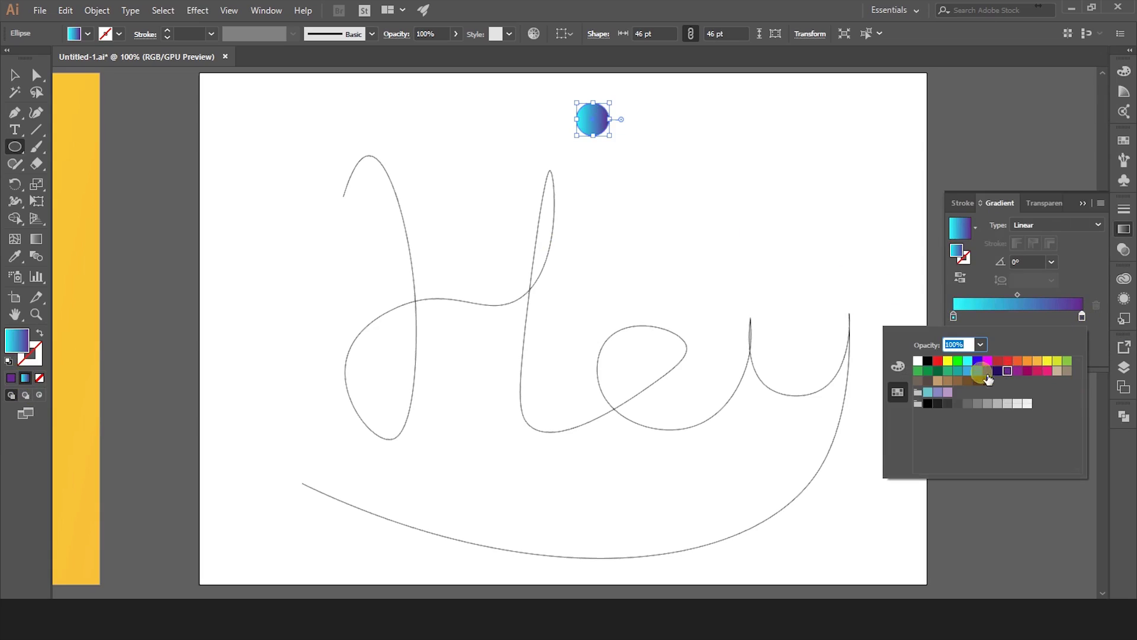
{"action": "left_click", "coordinate": [980, 375]}
{"action": "left_click", "coordinate": [928, 392]}
{"action": "left_click", "coordinate": [939, 391]}
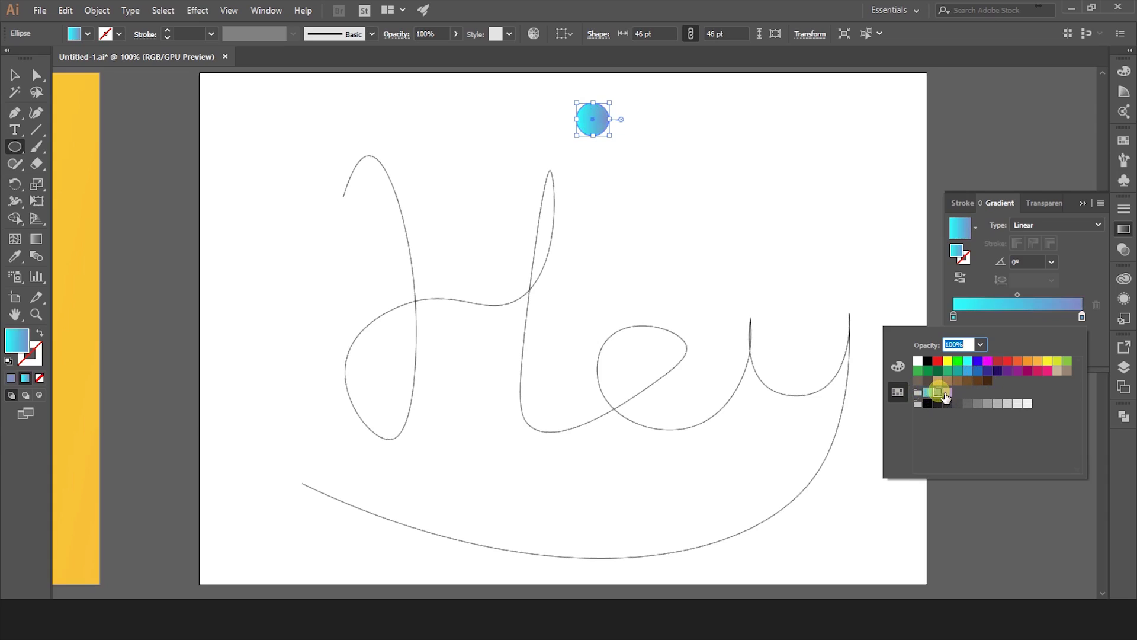
{"action": "left_click", "coordinate": [14, 74]}
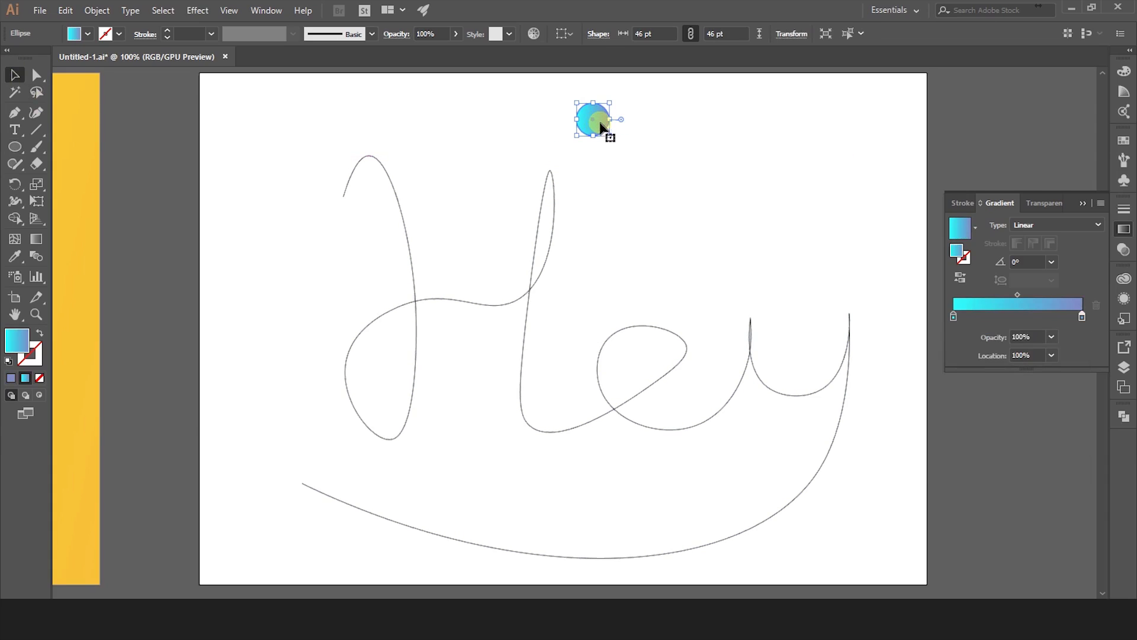
- Duplicate the gradient circle to the right and blend the two circles together
{"action": "left_click_drag", "start_coordinate": [601, 127], "coordinate": [679, 128]}
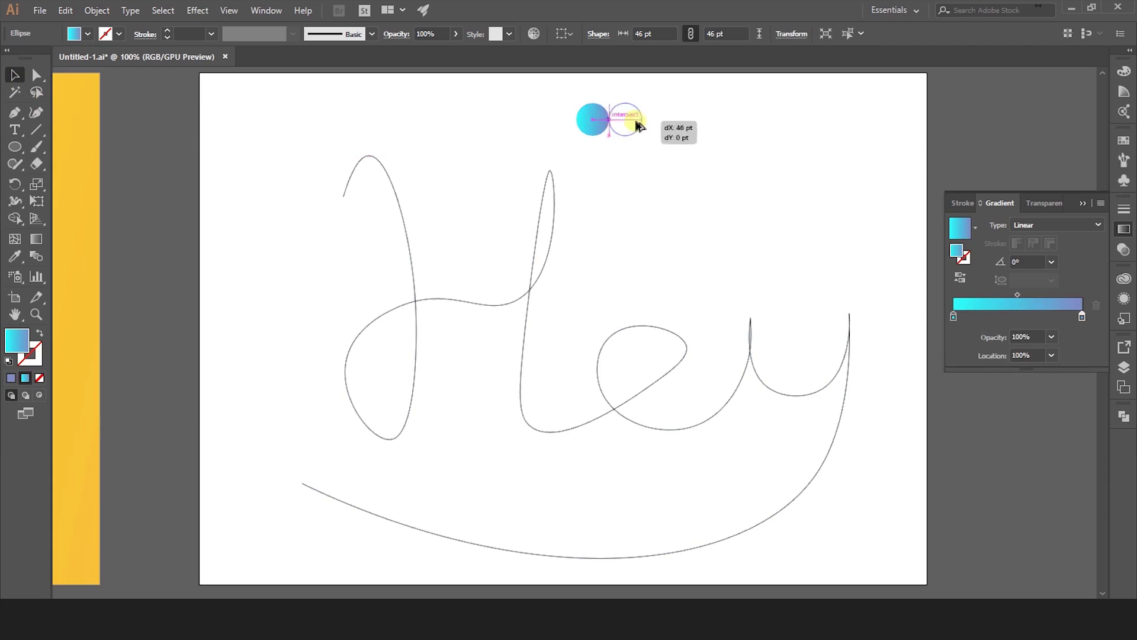
{"action": "left_click", "coordinate": [677, 164]}
{"action": "left_click", "coordinate": [670, 119]}
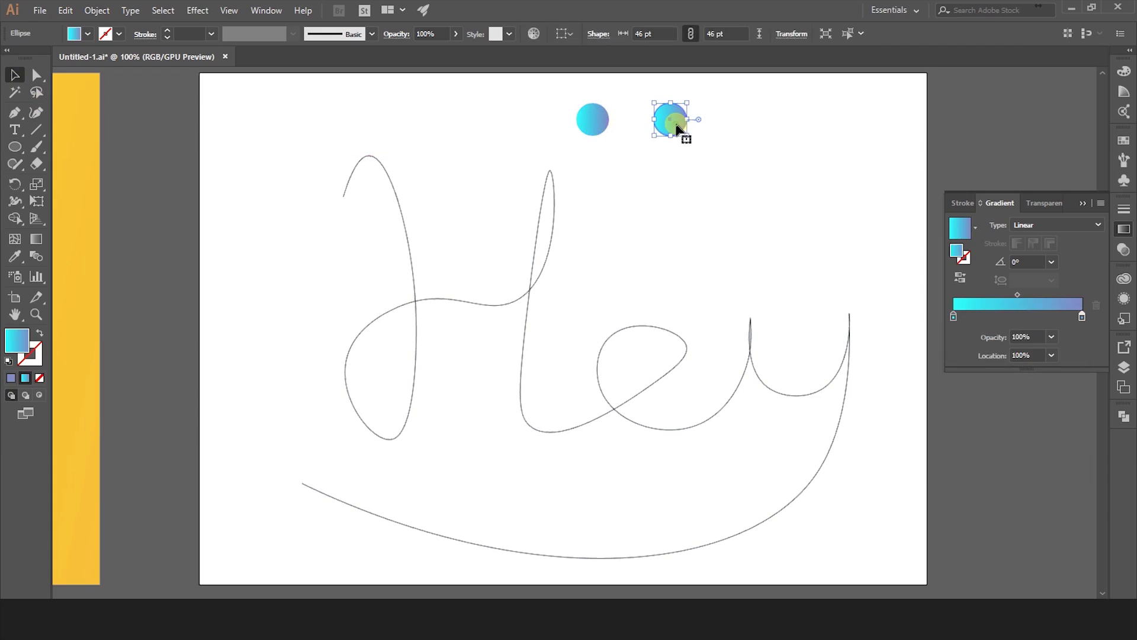
{"action": "left_click", "coordinate": [601, 127], "text": "shift"}
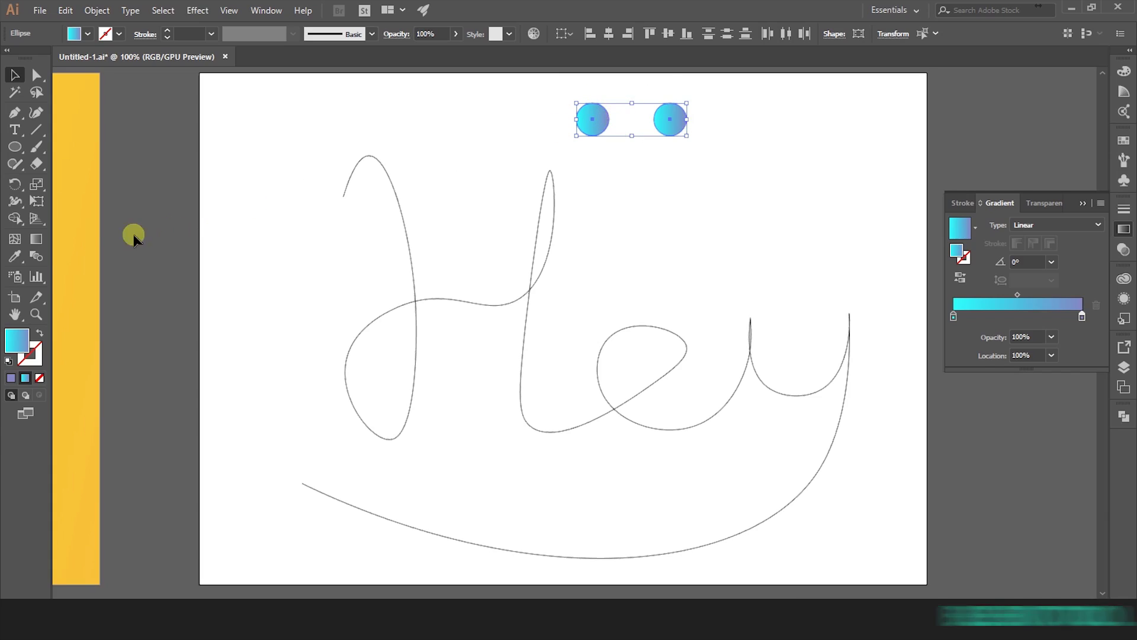
{"action": "left_click", "coordinate": [42, 259]}
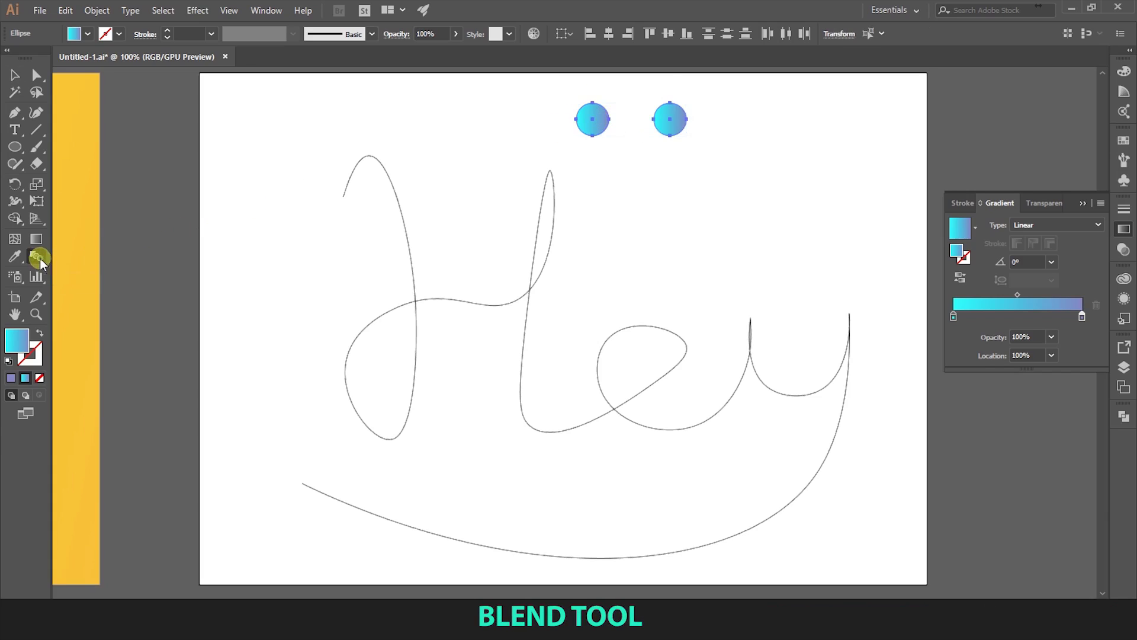
{"action": "left_click", "coordinate": [680, 119]}
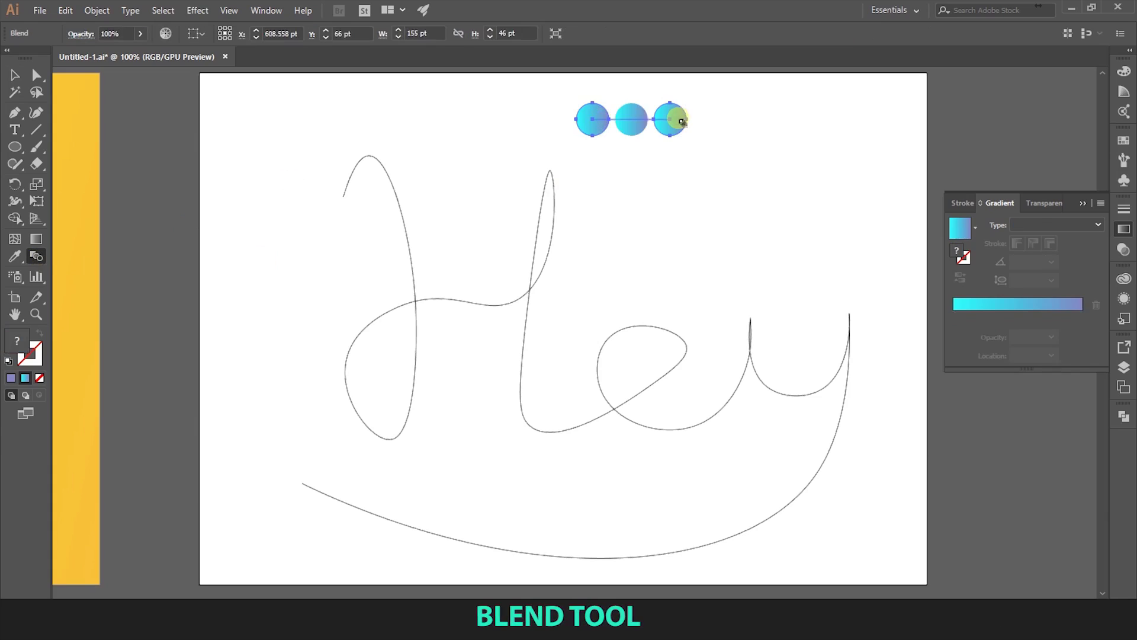
{"action": "left_click", "coordinate": [16, 77]}
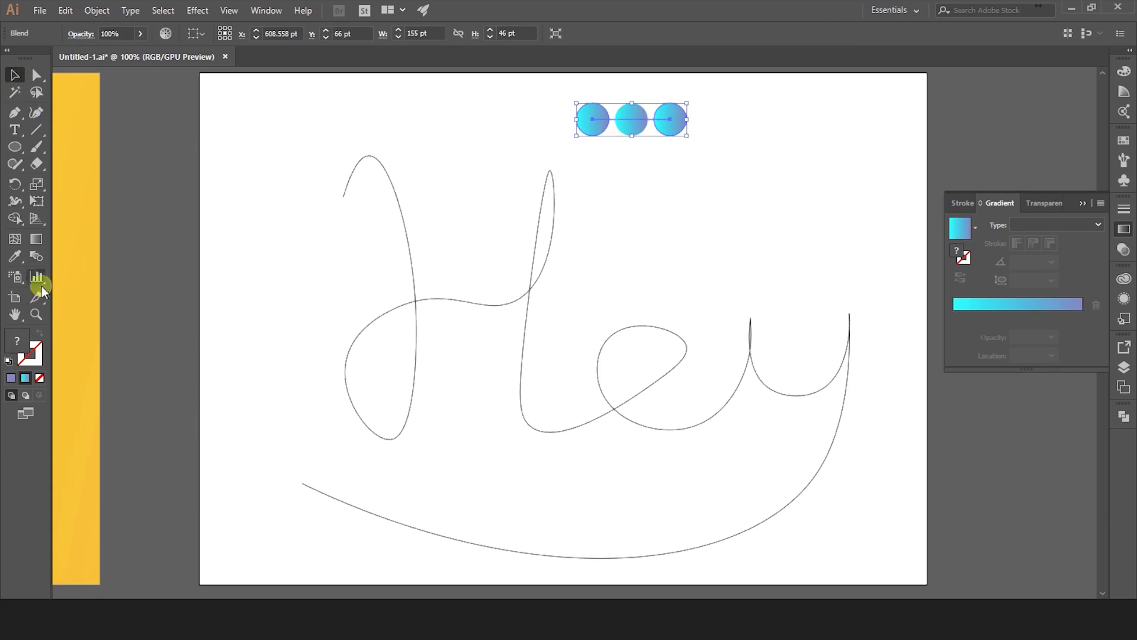
- Set the blend spacing to Specified Distance at 1 pt
{"action": "double_click", "coordinate": [36, 258]}
{"action": "left_click", "coordinate": [830, 245]}
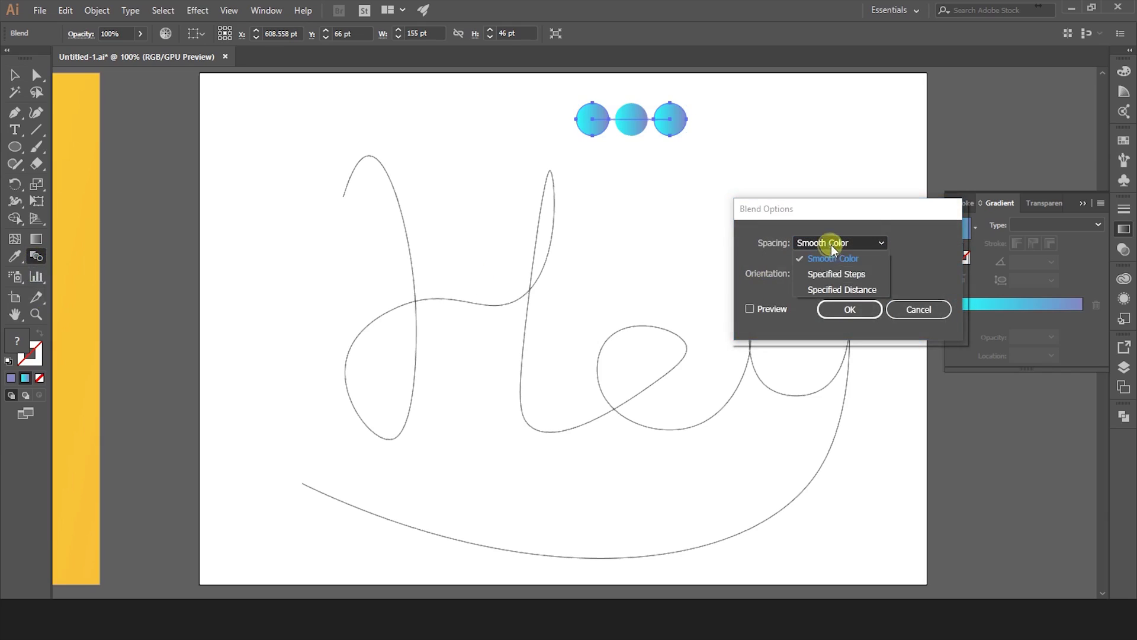
{"action": "left_click", "coordinate": [843, 288]}
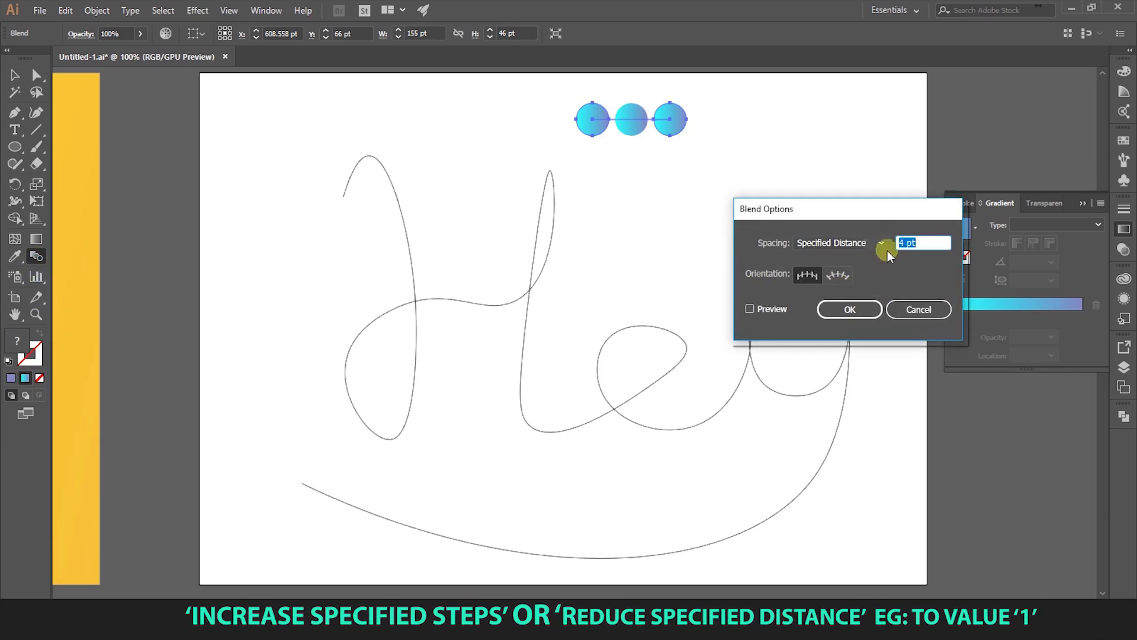
{"action": "type", "text": "1"}
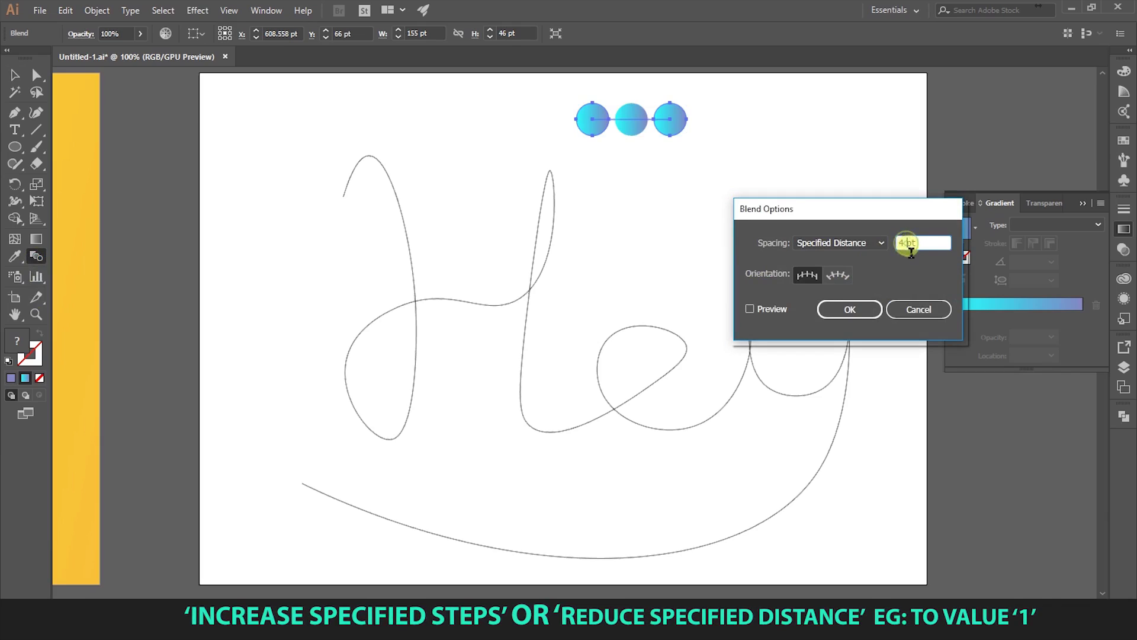
{"action": "left_click", "coordinate": [850, 309]}
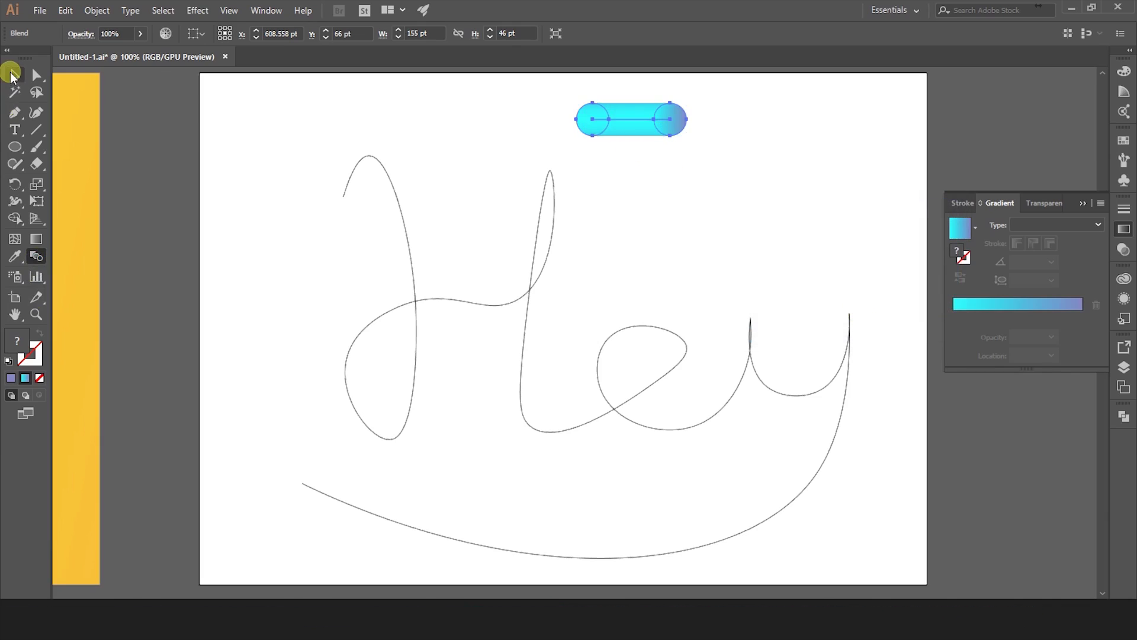
- Isolate the blend, reposition its right end circle slightly, then exit isolation
{"action": "left_click", "coordinate": [717, 173]}
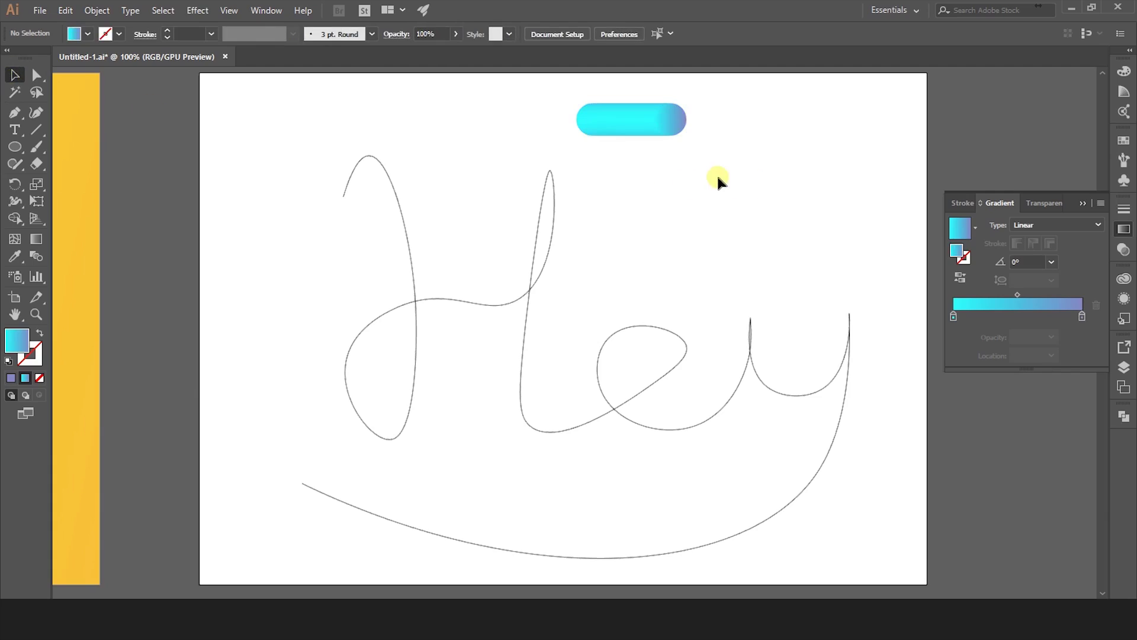
{"action": "left_click", "coordinate": [646, 125]}
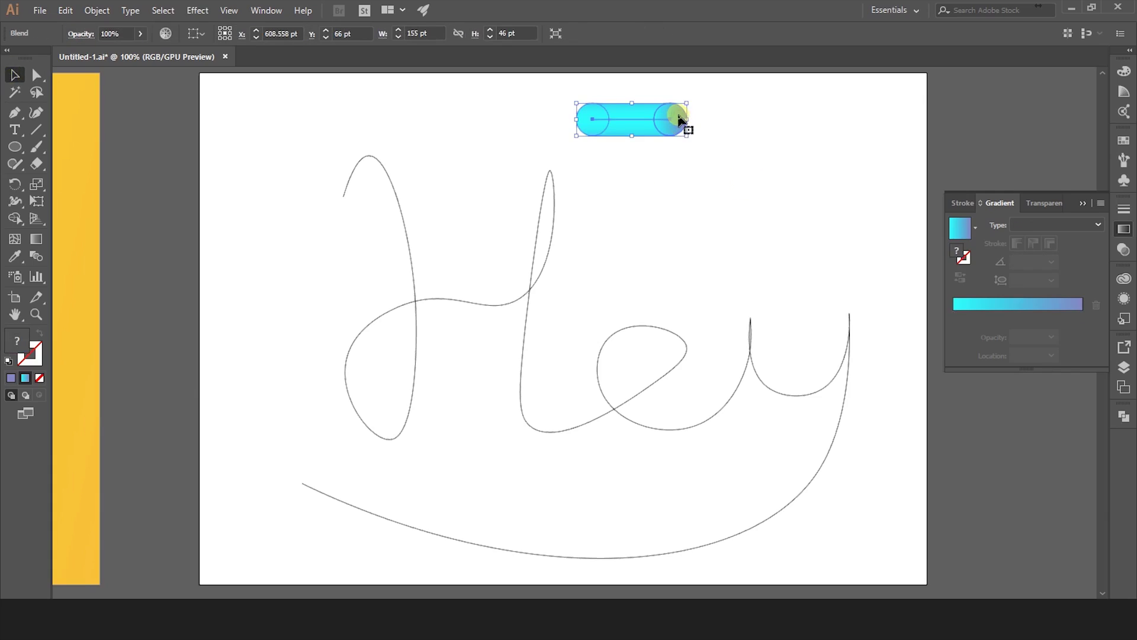
{"action": "double_click", "coordinate": [680, 119]}
{"action": "left_click_drag", "start_coordinate": [680, 121], "coordinate": [670, 149]}
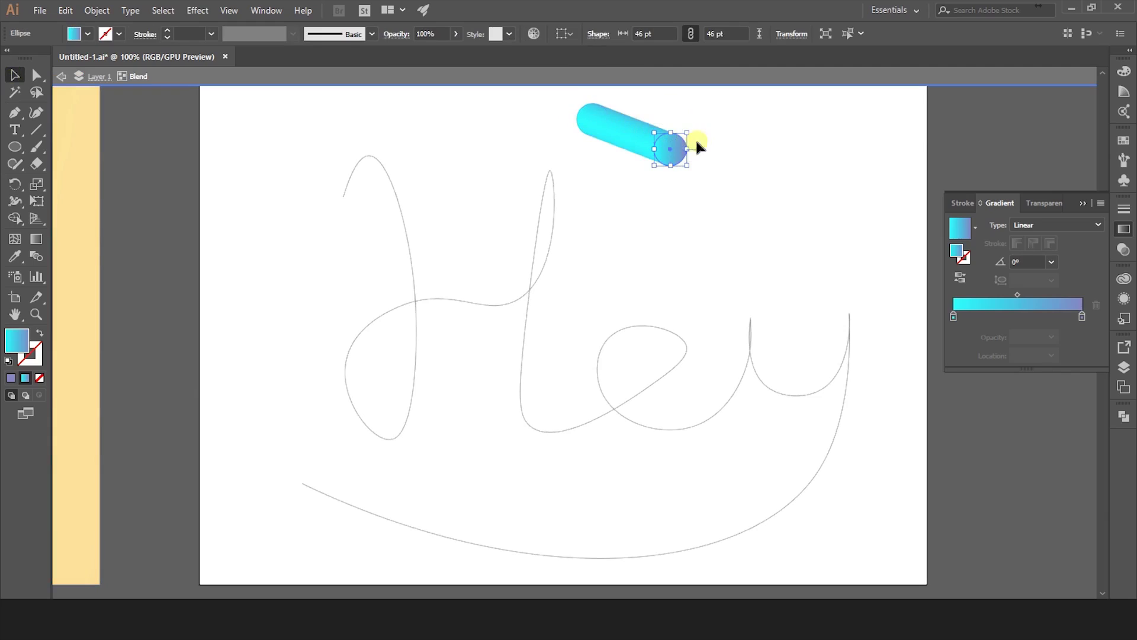
{"action": "left_click_drag", "start_coordinate": [675, 145], "coordinate": [667, 120]}
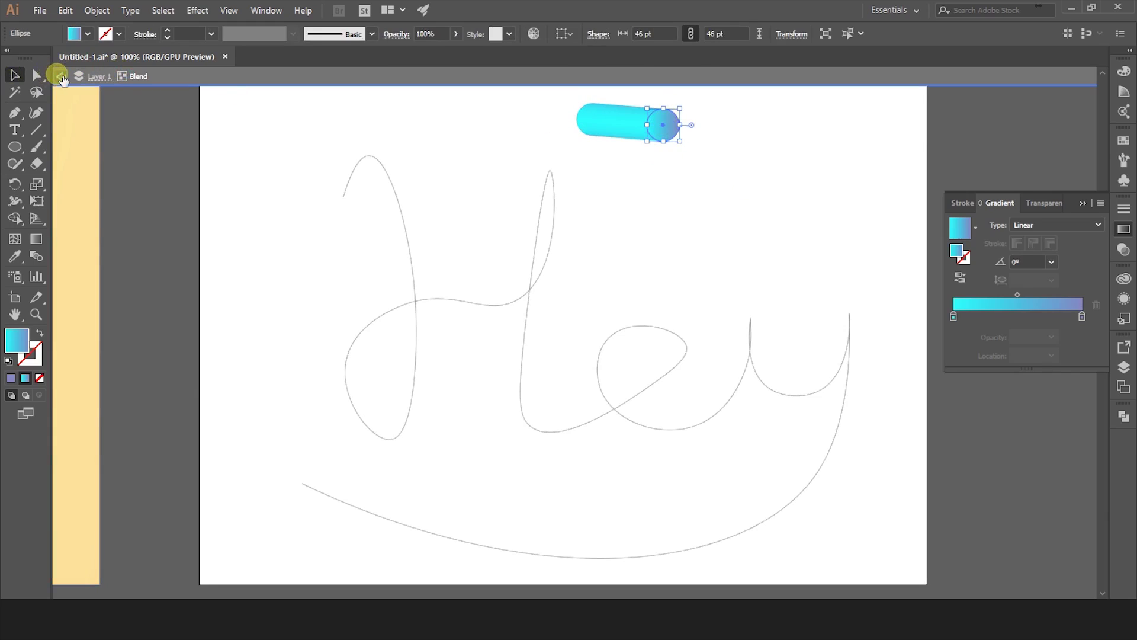
{"action": "left_click", "coordinate": [60, 78]}
- Select the gradient capsule together with the Hey lettering path
{"action": "left_click", "coordinate": [651, 129]}
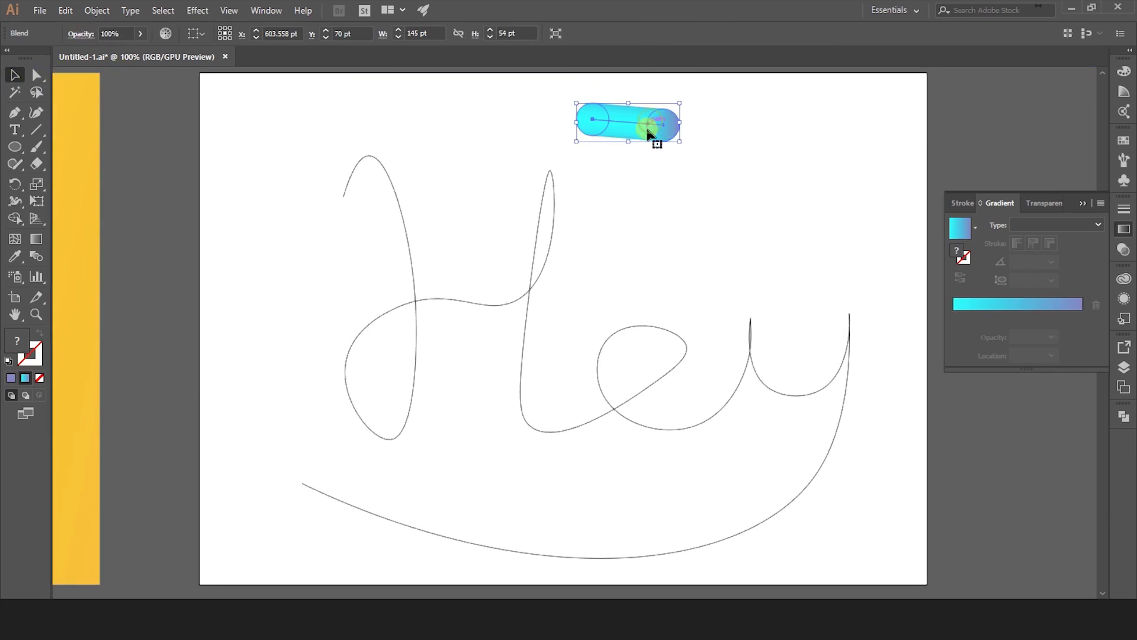
{"action": "left_click", "coordinate": [552, 244], "text": "shift"}
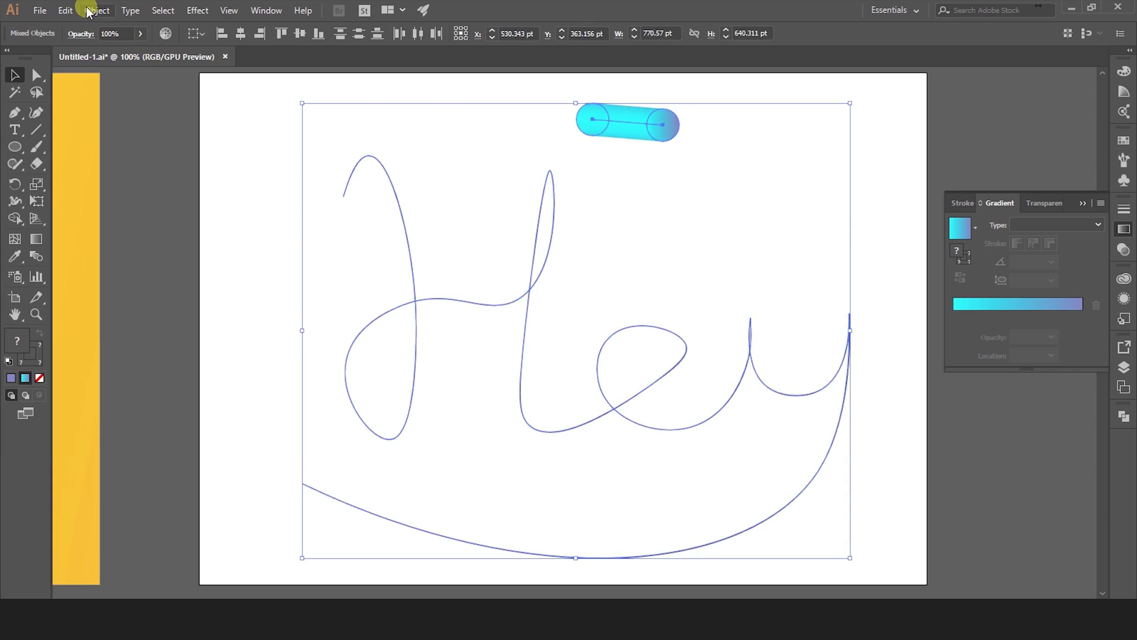
{"action": "left_click", "coordinate": [87, 9]}
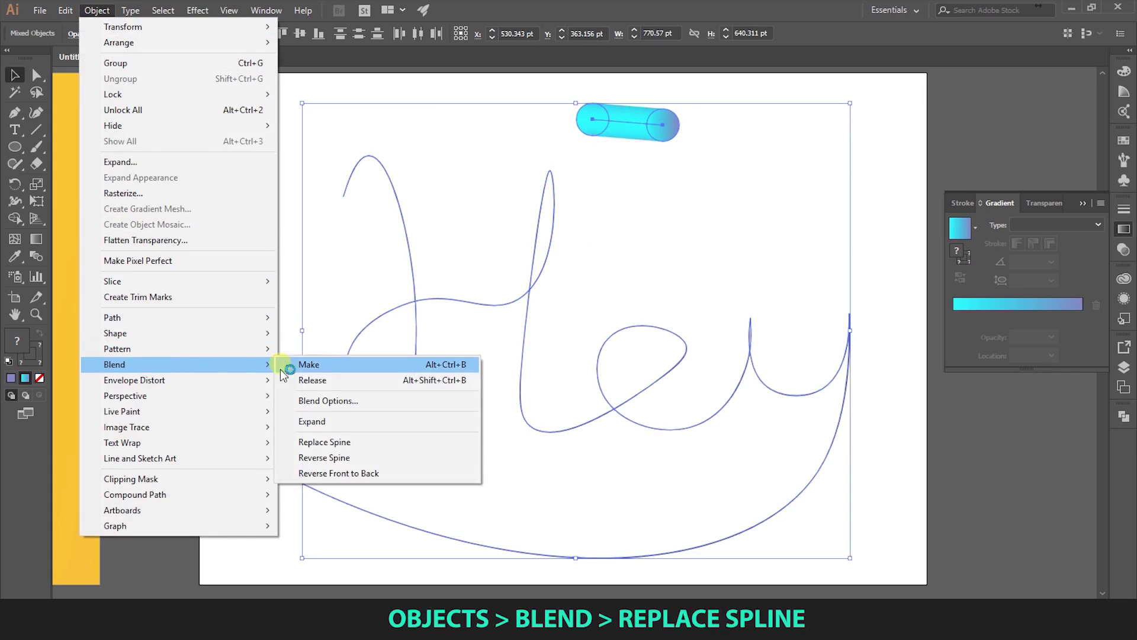
- Replace the blend's spine with the Hey path and reselect the resulting tube
{"action": "left_click", "coordinate": [351, 442]}
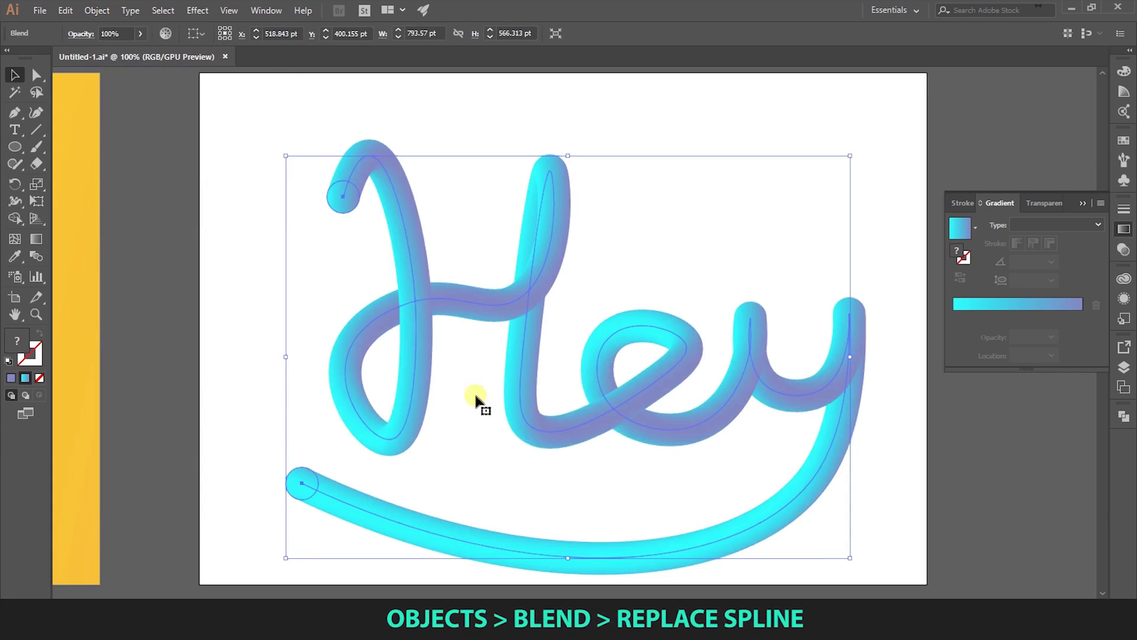
{"action": "left_click", "coordinate": [656, 238]}
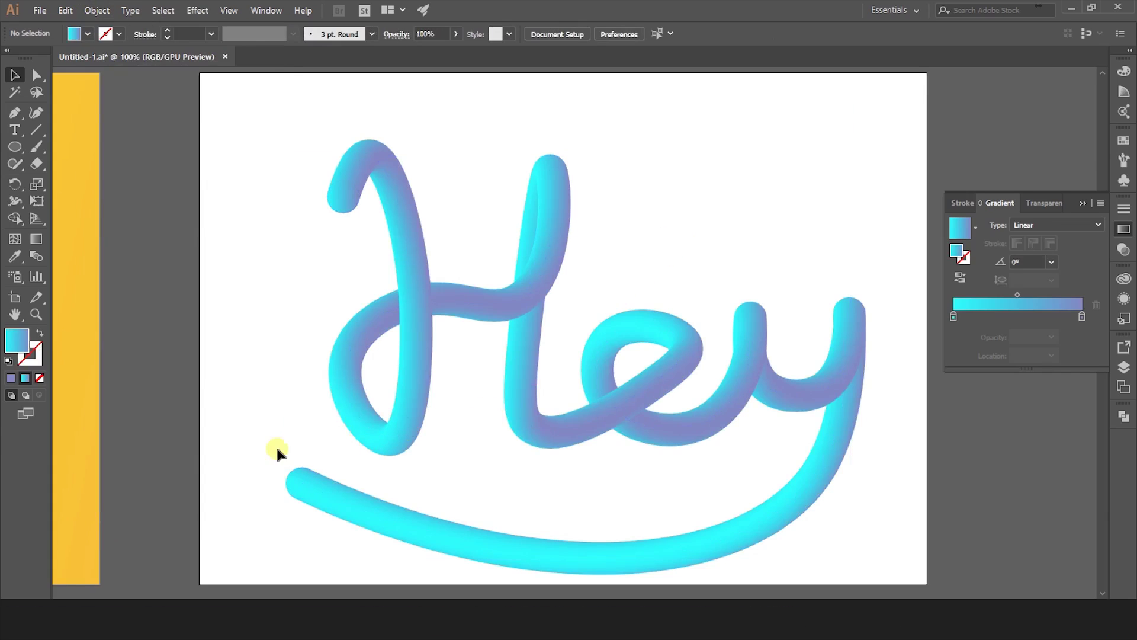
{"action": "left_click", "coordinate": [308, 480]}
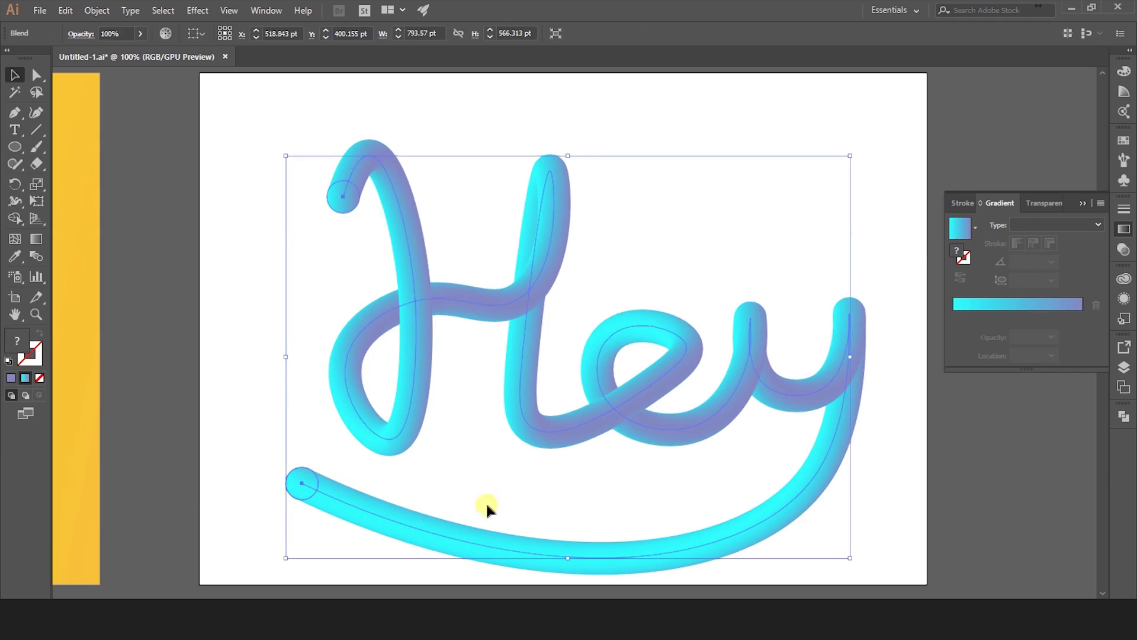
{"action": "key", "text": "a"}
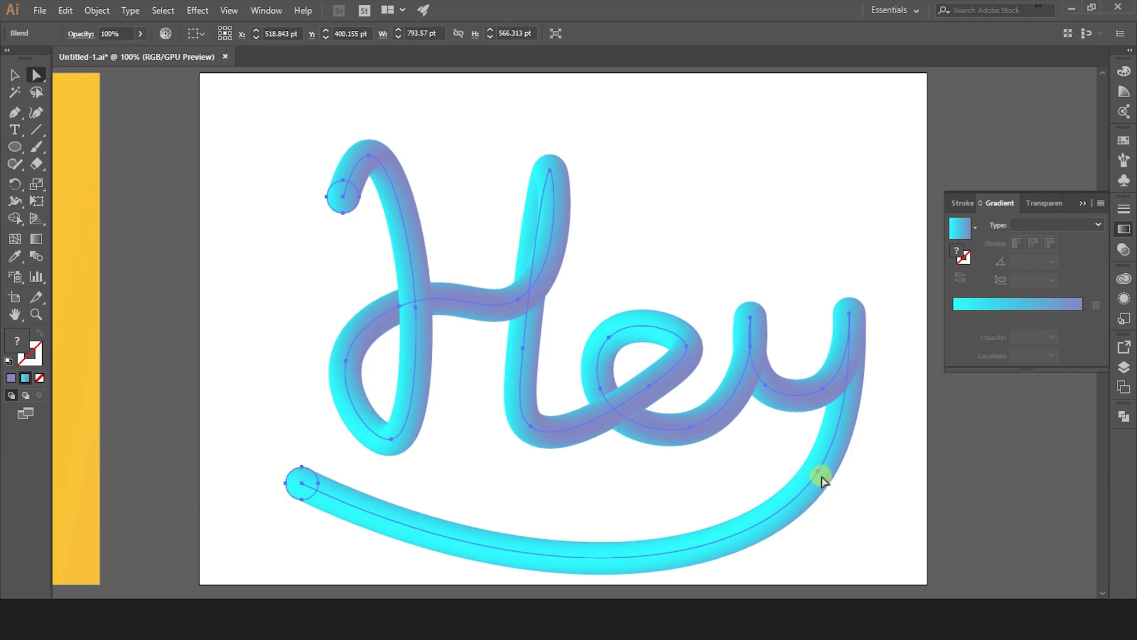
- Reshape the lower swash curve by dragging its spine anchor and handle
{"action": "left_click_drag", "start_coordinate": [818, 474], "coordinate": [844, 468]}
{"action": "left_click_drag", "start_coordinate": [779, 569], "coordinate": [788, 556]}
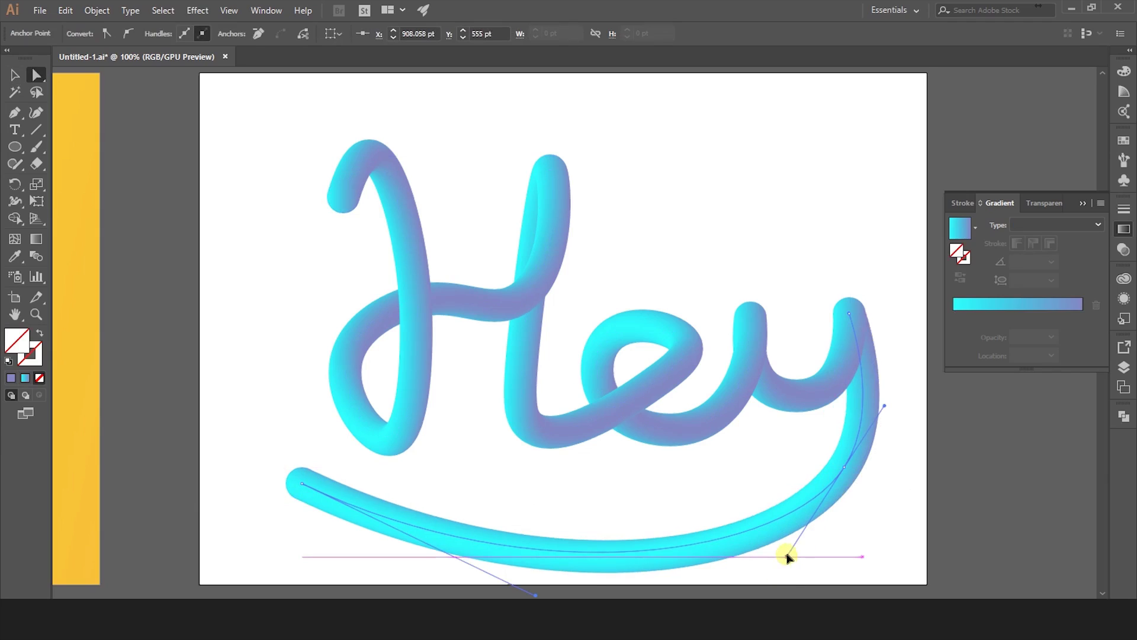
{"action": "left_click", "coordinate": [557, 496]}
- Shrink the blend's starting circle to about 10 pt, then isolate the blend at the H
{"action": "left_click", "coordinate": [305, 479]}
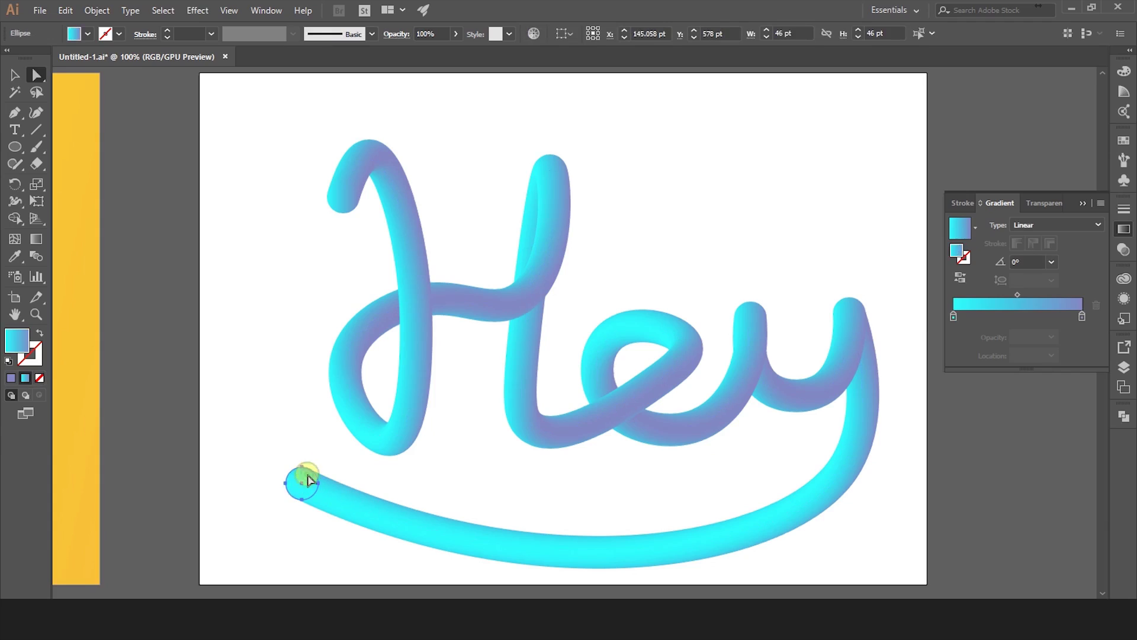
{"action": "key", "text": "v"}
{"action": "left_click_drag", "start_coordinate": [319, 499], "coordinate": [293, 472]}
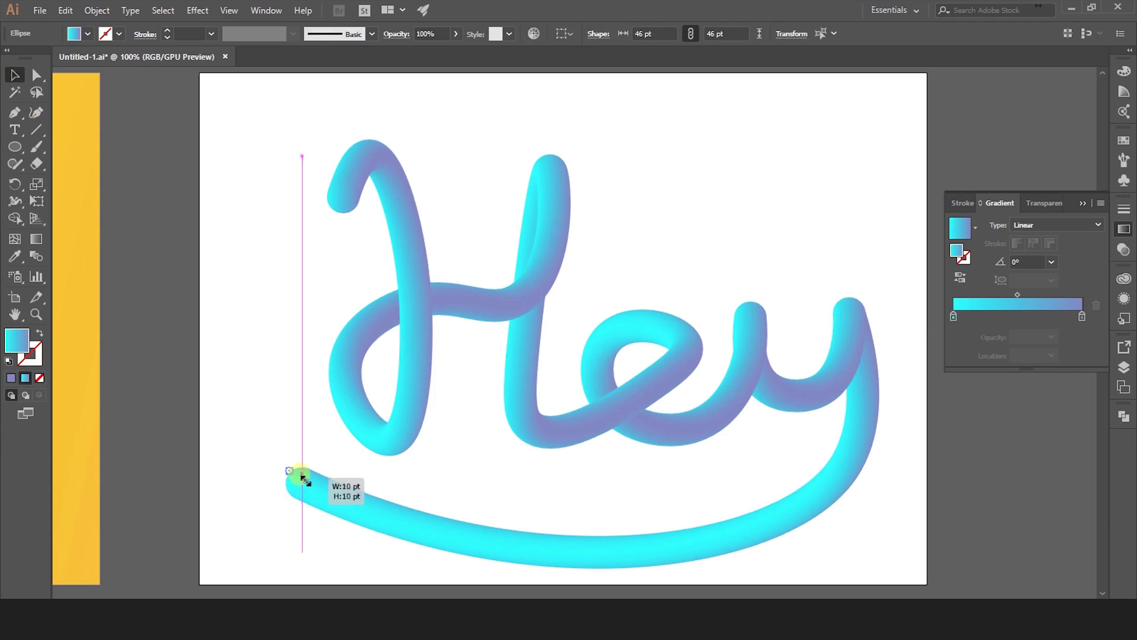
{"action": "double_click", "coordinate": [355, 216]}
{"action": "left_click", "coordinate": [360, 213]}
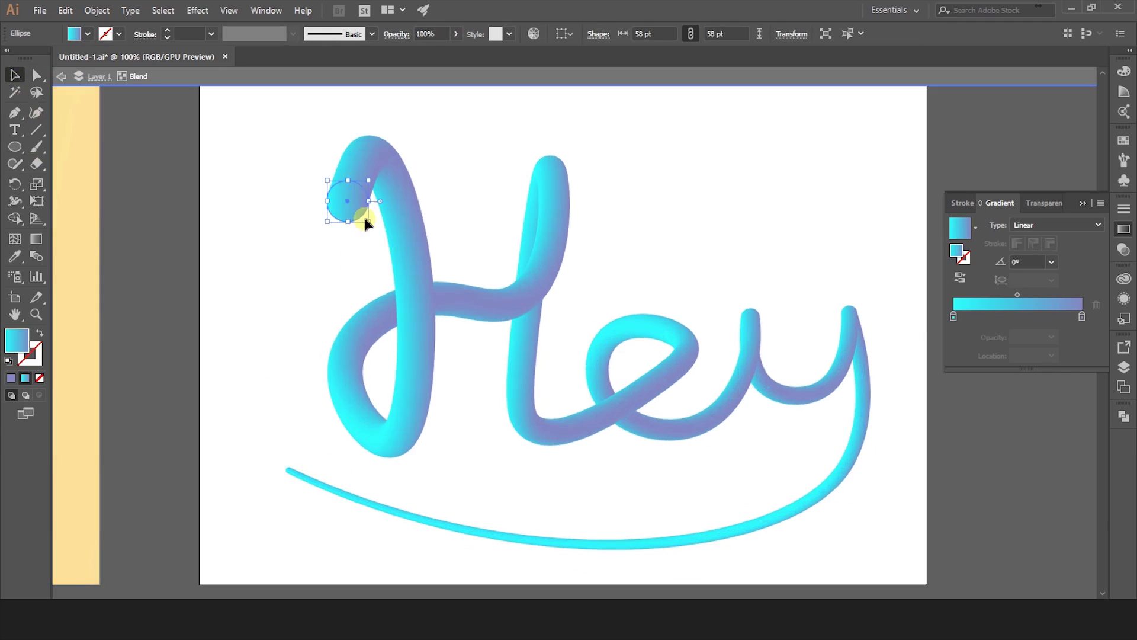